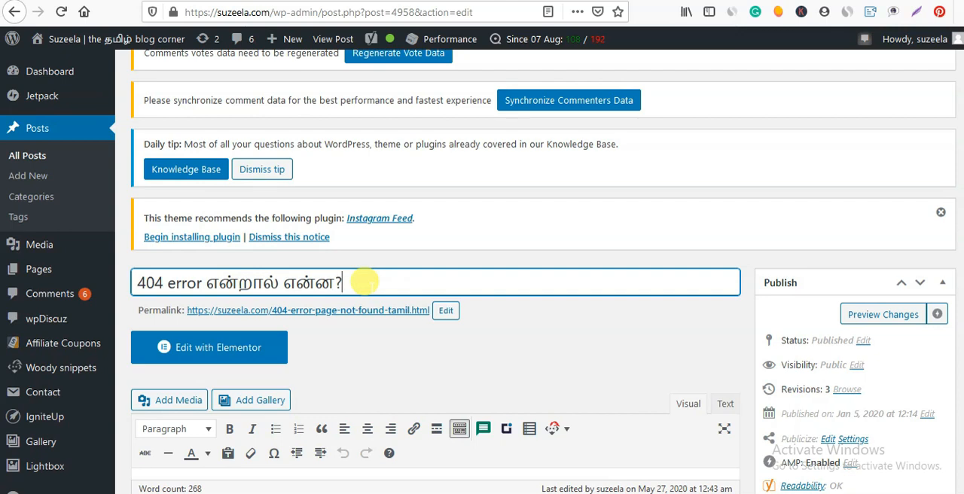
# Look through the 404 error post's content, categories, tags, featured image and social posting settings.
pyautogui.scroll(-1, 434, 285)
pyautogui.scroll(-5, 434, 286)
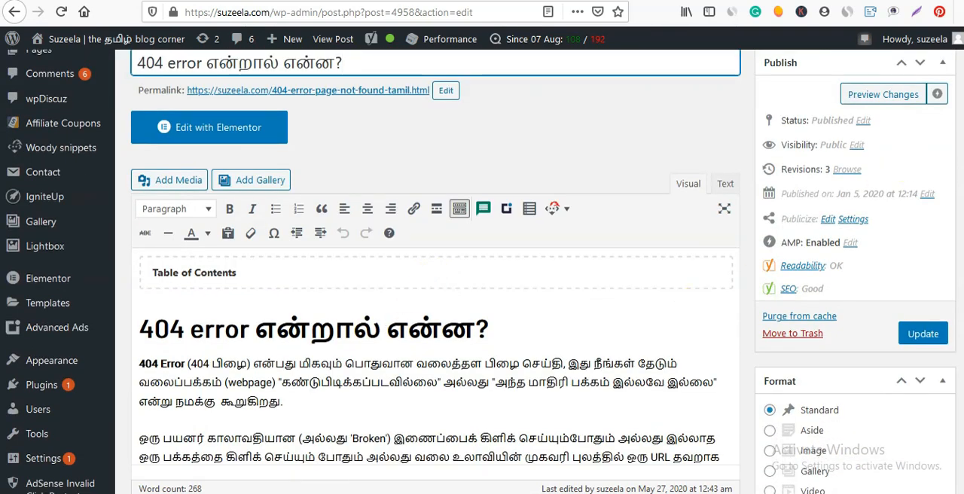
pyautogui.scroll(-15, 906, 172)
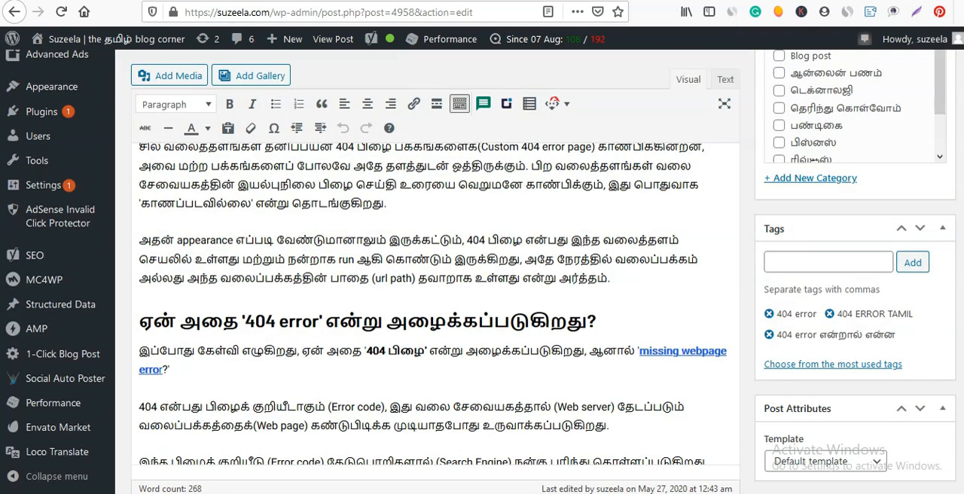
pyautogui.scroll(-20, 906, 172)
pyautogui.scroll(15, 531, 253)
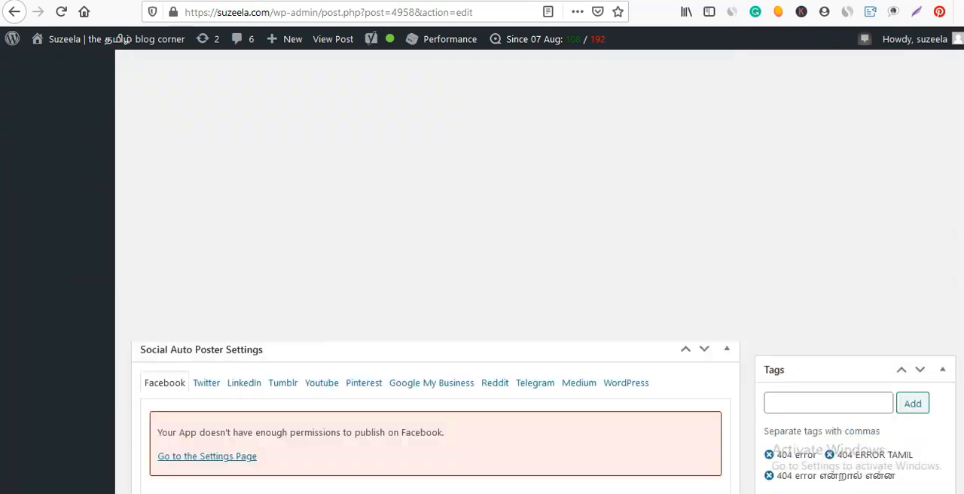
pyautogui.scroll(-6, 531, 254)
pyautogui.scroll(1, 531, 254)
pyautogui.click(525, 271)
pyautogui.scroll(10, 452, 226)
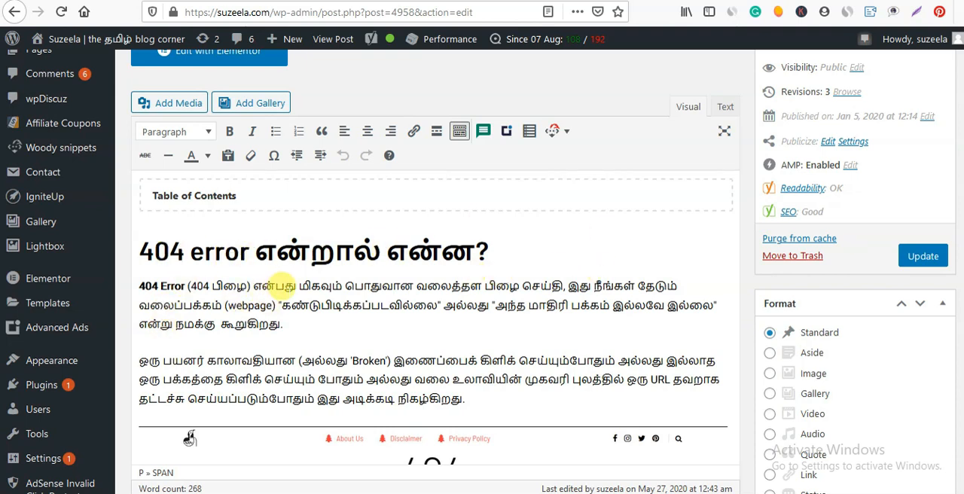
pyautogui.scroll(-3, 444, 312)
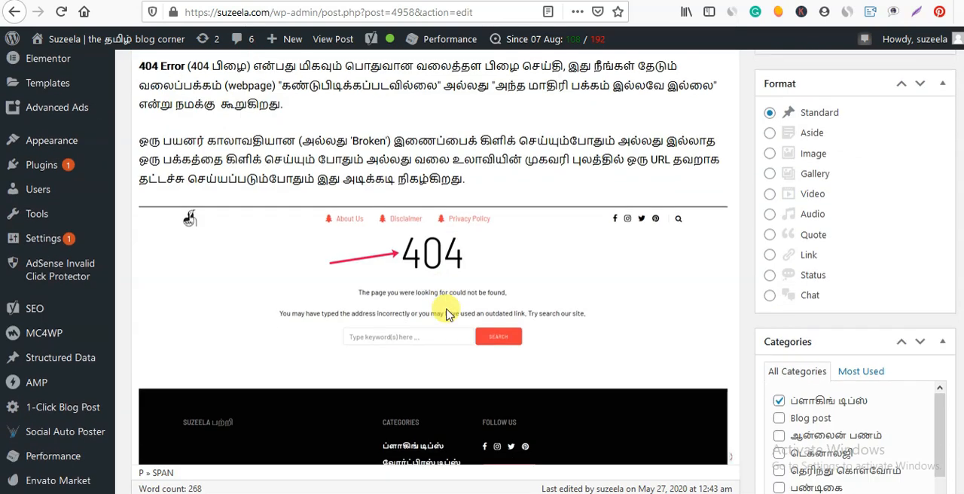
pyautogui.scroll(-2, 445, 312)
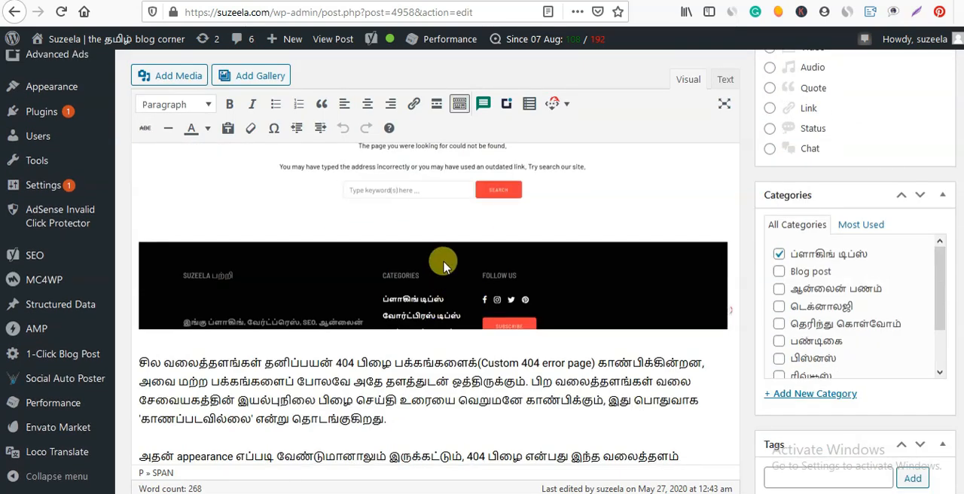
pyautogui.scroll(-3, 442, 290)
pyautogui.scroll(-3, 439, 285)
pyautogui.scroll(2, 433, 248)
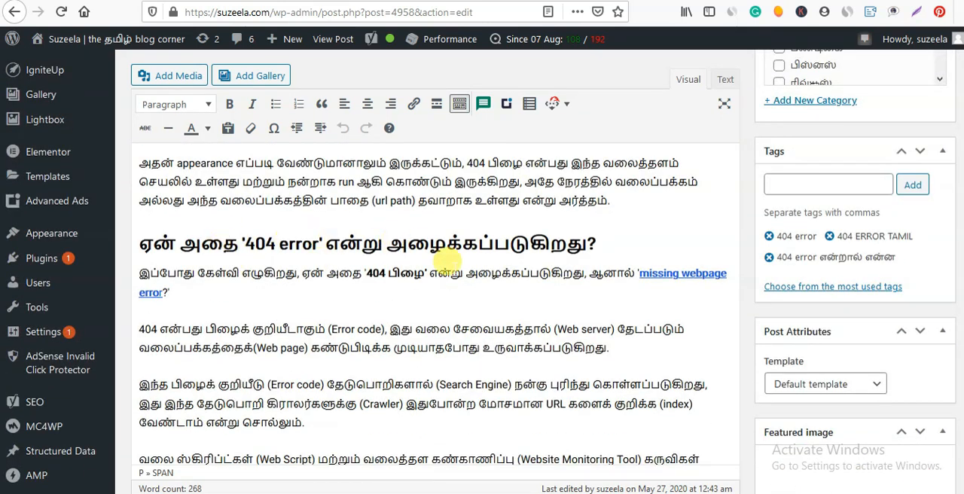
pyautogui.scroll(-3, 445, 278)
pyautogui.scroll(-10, 452, 273)
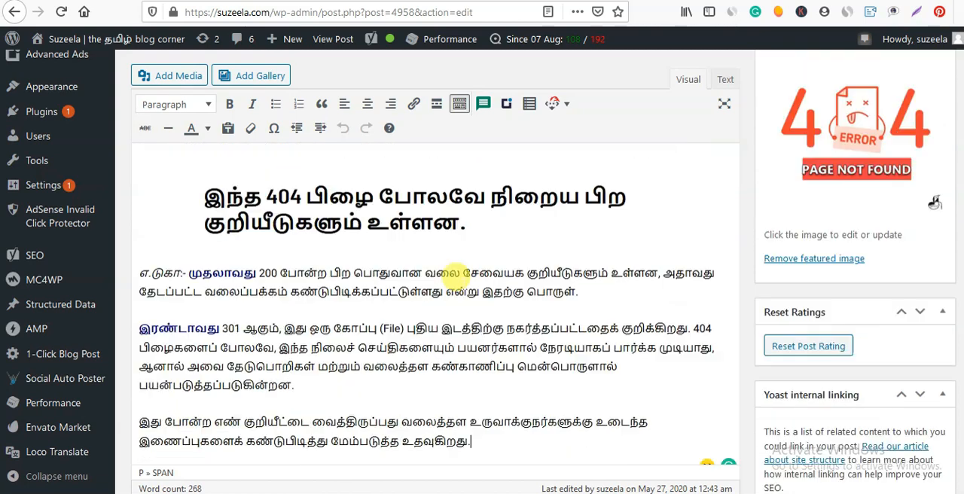
pyautogui.scroll(10, 411, 323)
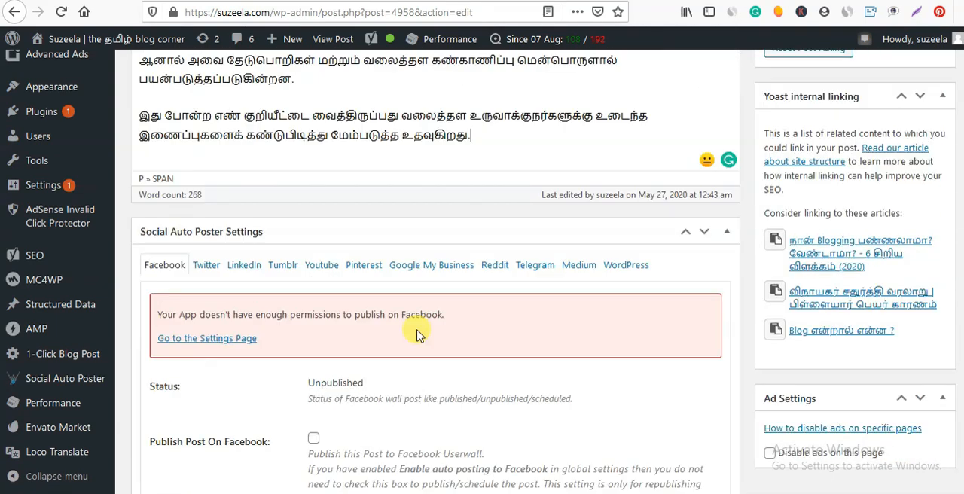
pyautogui.scroll(2, 410, 324)
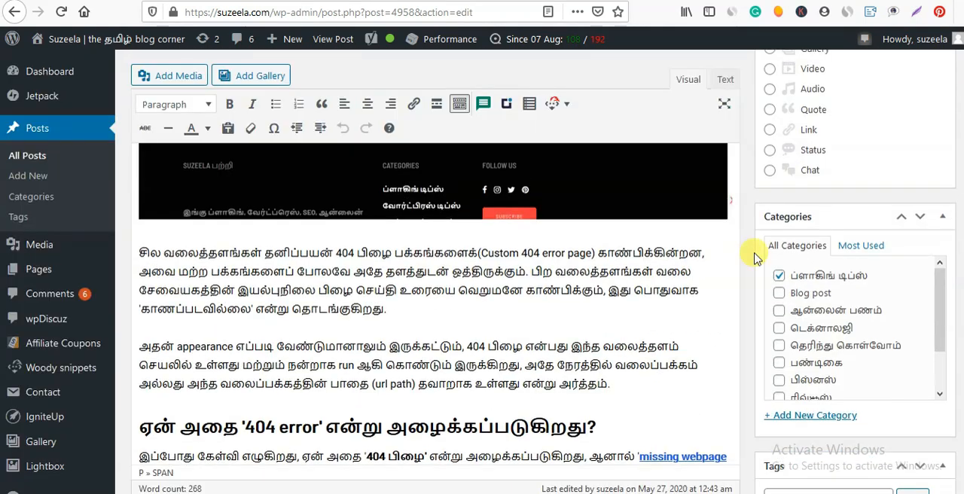
pyautogui.scroll(-1, 482, 301)
pyautogui.scroll(-15, 435, 271)
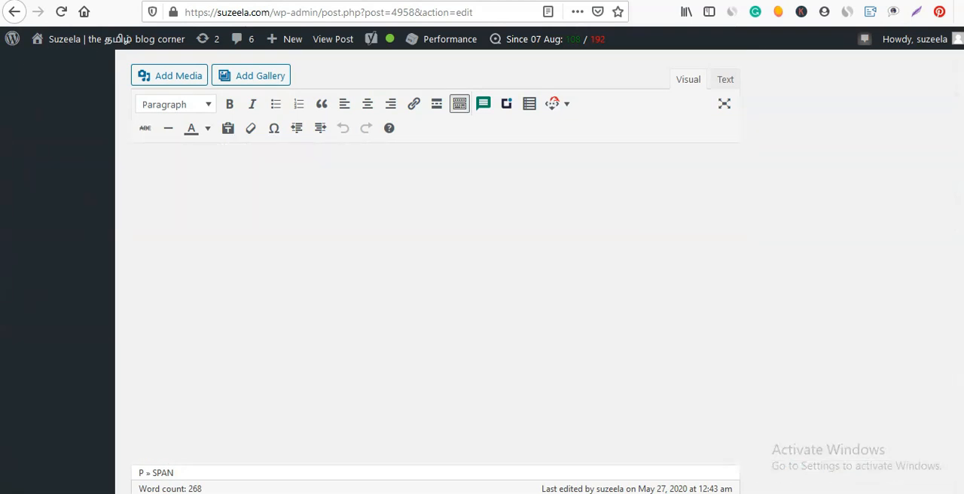
# Examine the post's focus keyphrase in the Yoast SEO Premium settings.
pyautogui.scroll(10, 435, 271)
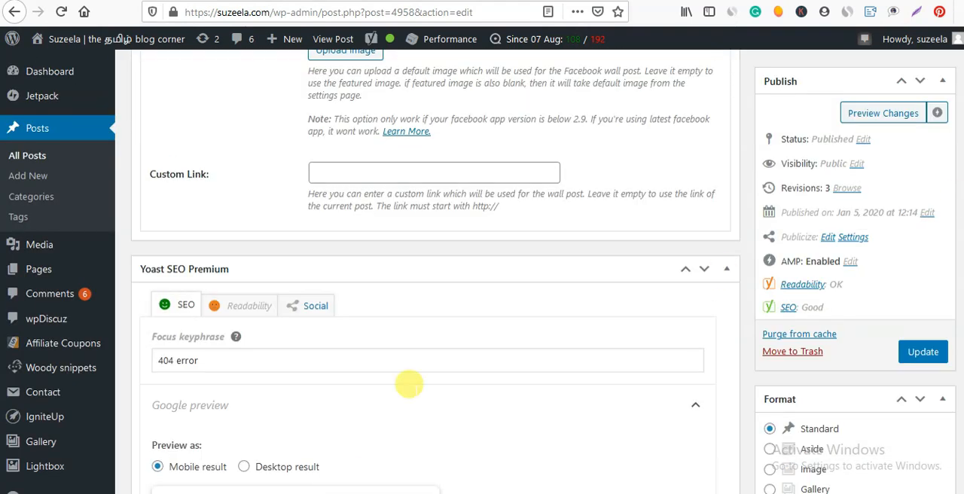
pyautogui.click(321, 359)
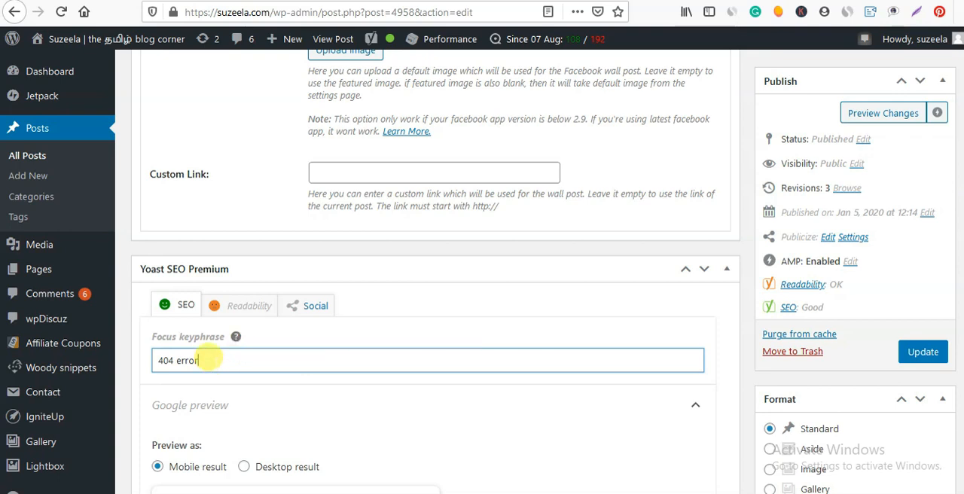
pyautogui.moveTo(202, 360); pyautogui.dragTo(150, 360)
pyautogui.click(206, 359)
pyautogui.click(276, 362)
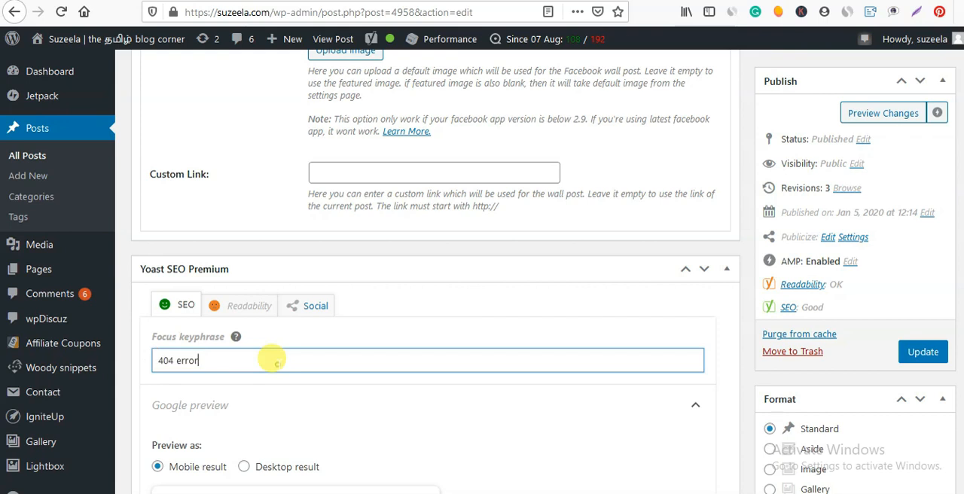
# Open the Google preview snippet for editing and replace the SEO title with "404 Error என்றால் என்ன ? முழு விளக்கம் -".
pyautogui.scroll(-2, 257, 360)
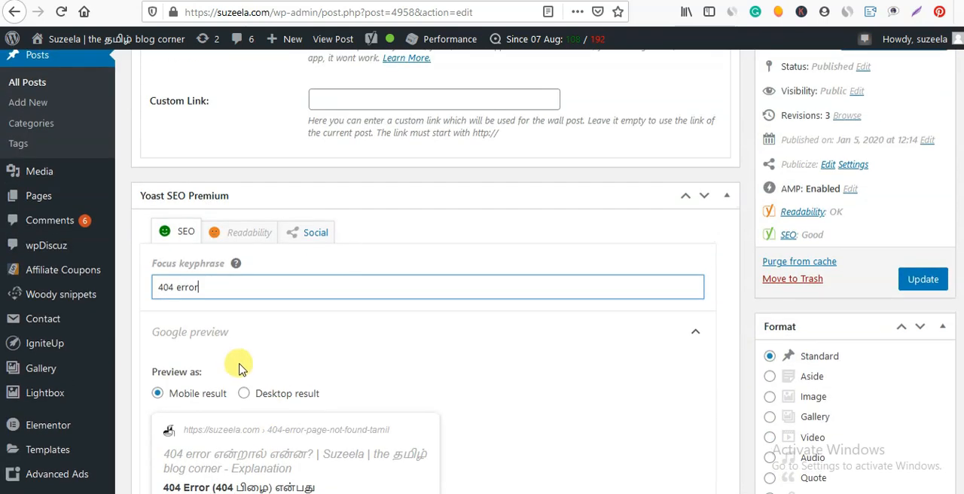
pyautogui.scroll(-5, 256, 369)
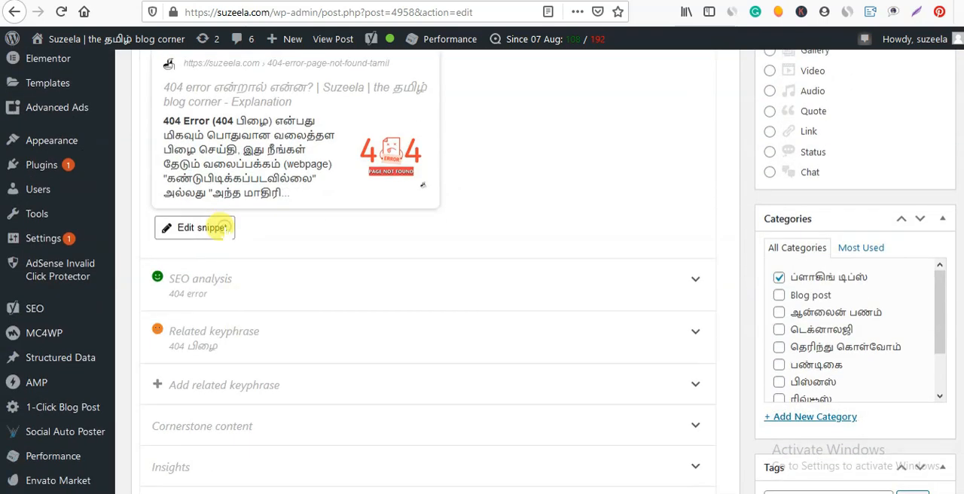
pyautogui.click(220, 227)
pyautogui.scroll(1, 333, 303)
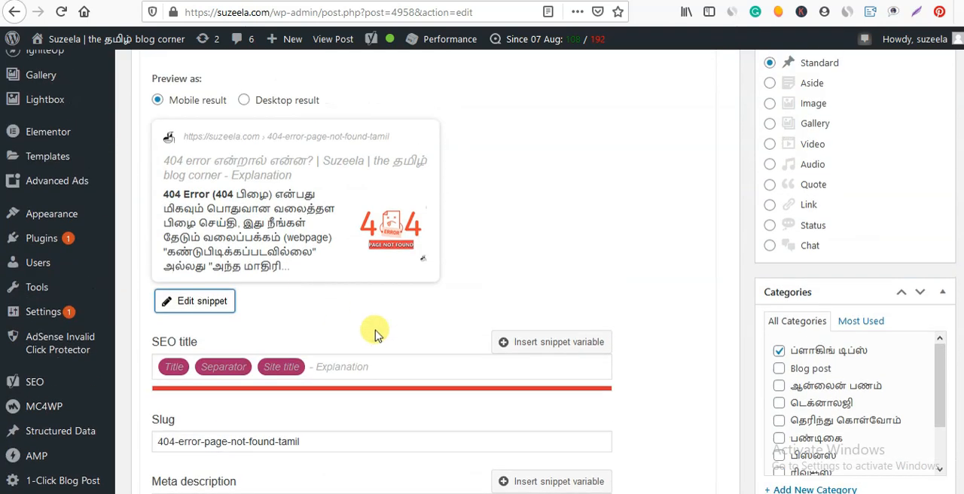
pyautogui.click(395, 365)
pyautogui.hotkey('ctrl', 'a')
pyautogui.press('BackSpace')
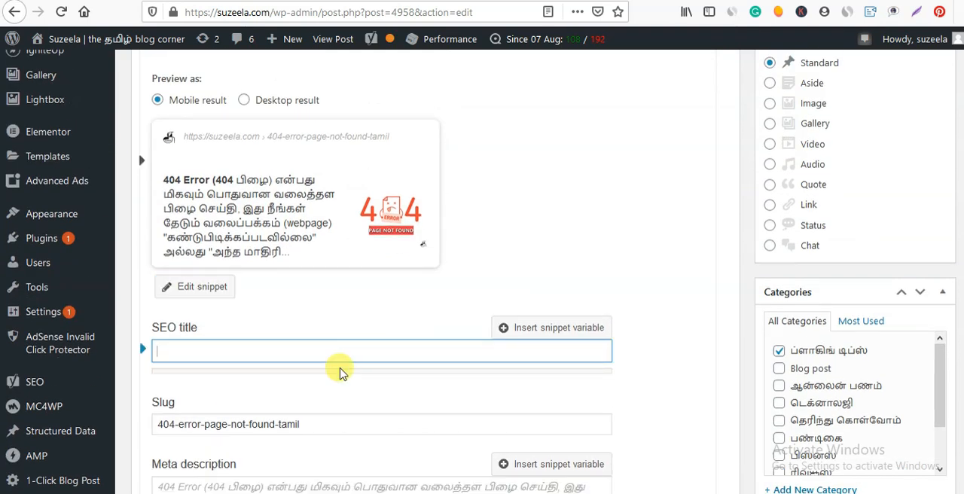
pyautogui.write('404')
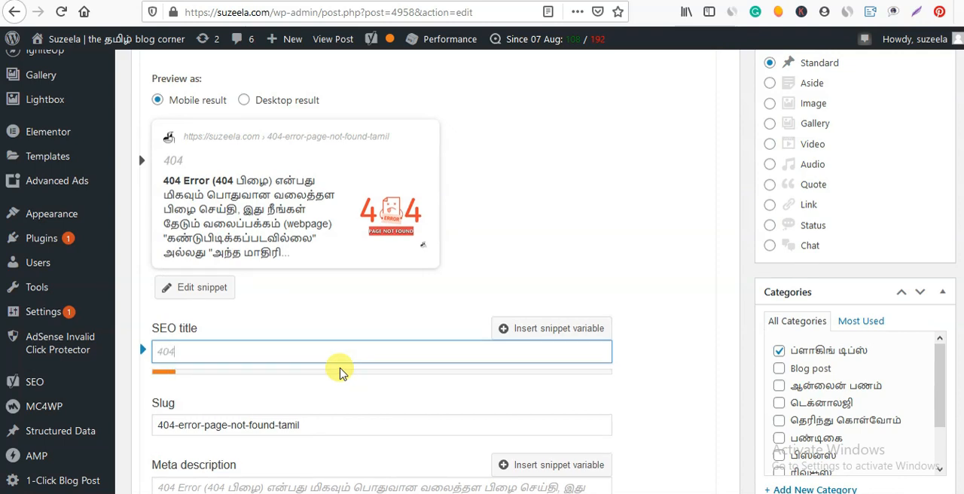
pyautogui.write(' Error என்றால் என்ன')
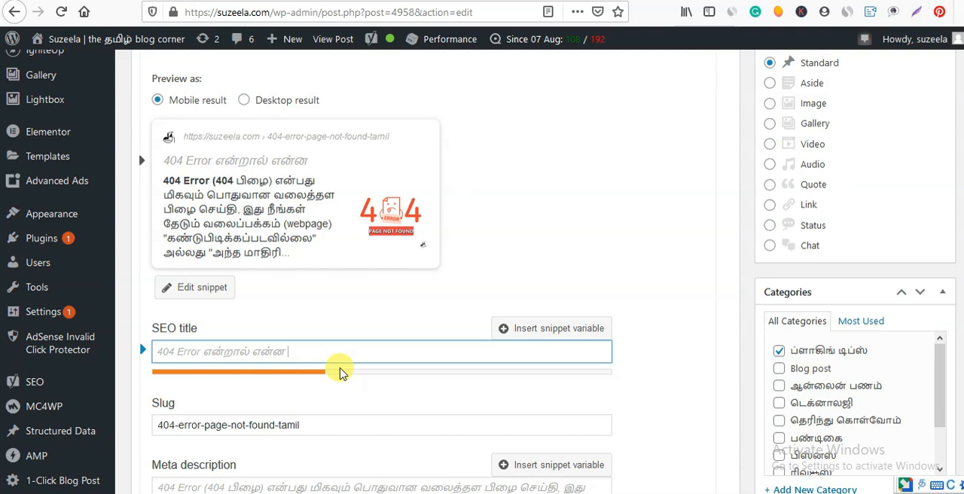
pyautogui.write(' ? முழு விளக்கம் -')
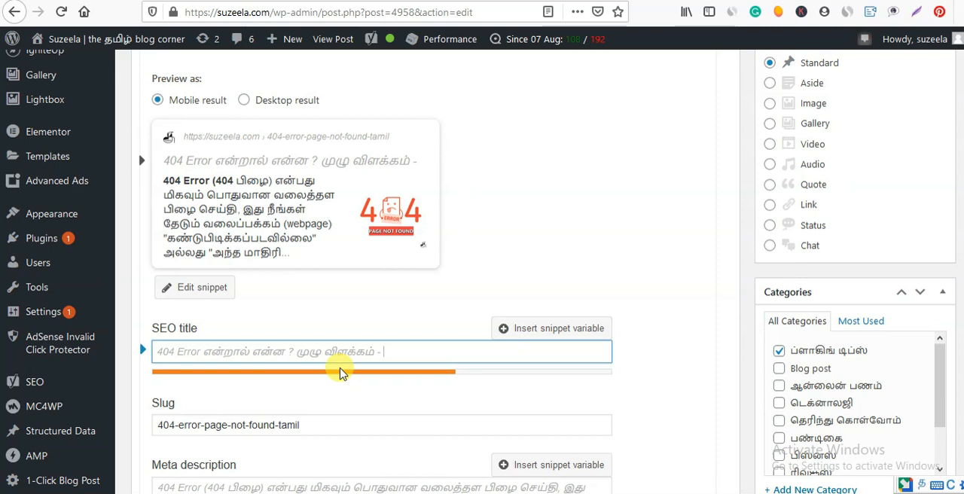
# Insert "/Page not found" after "404 Error" in the SEO title and remove the trailing hyphen.
pyautogui.write('|')
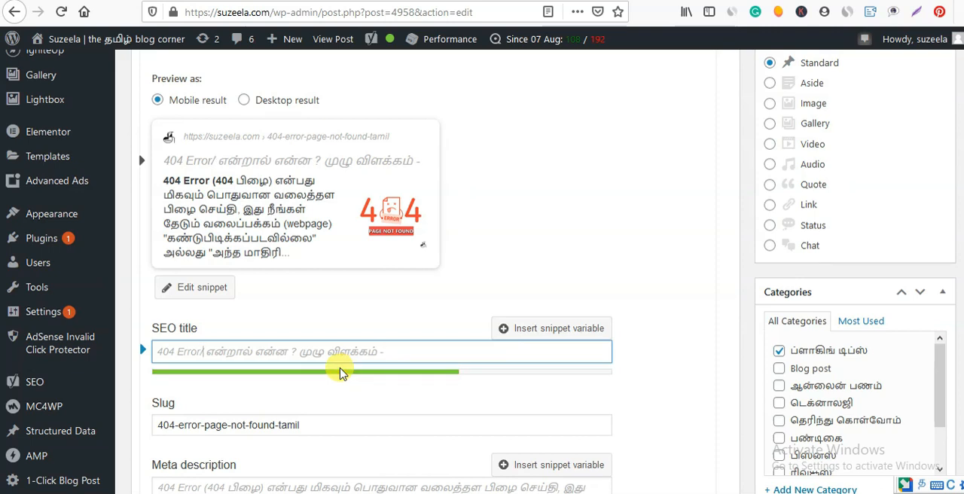
pyautogui.write('Page not found')
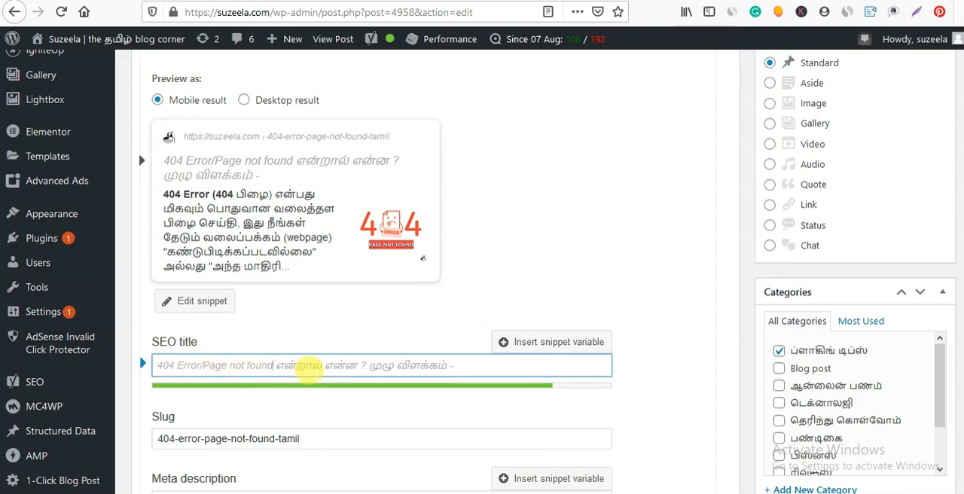
pyautogui.click(464, 359)
pyautogui.press('BackSpace')
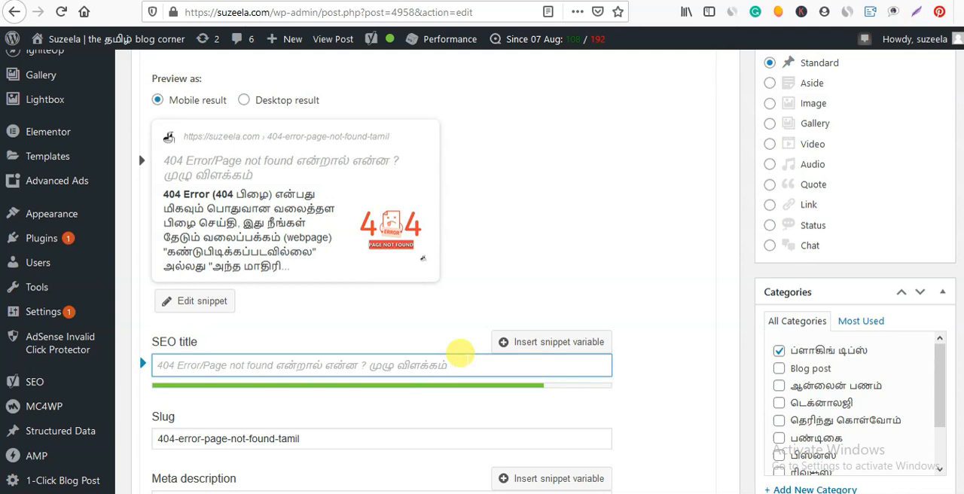
# Review the snippet's slug and meta description.
pyautogui.scroll(-2, 460, 352)
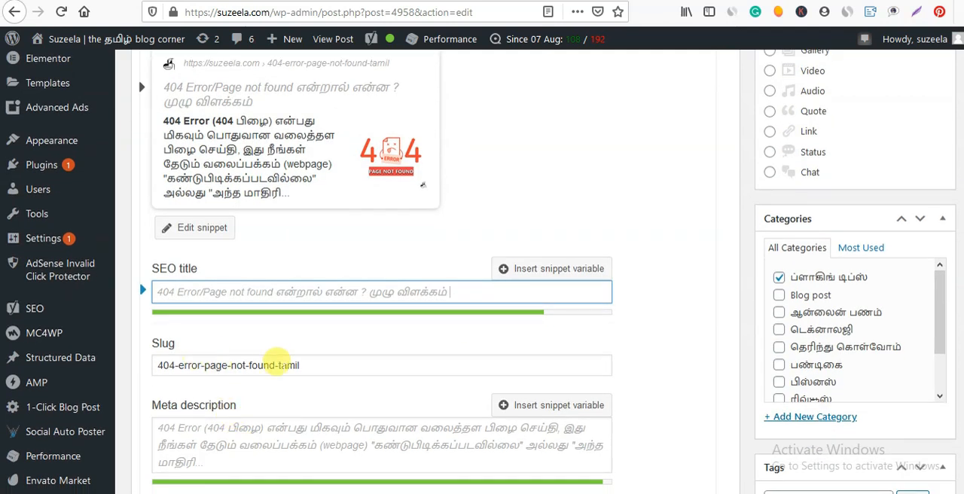
pyautogui.click(338, 365)
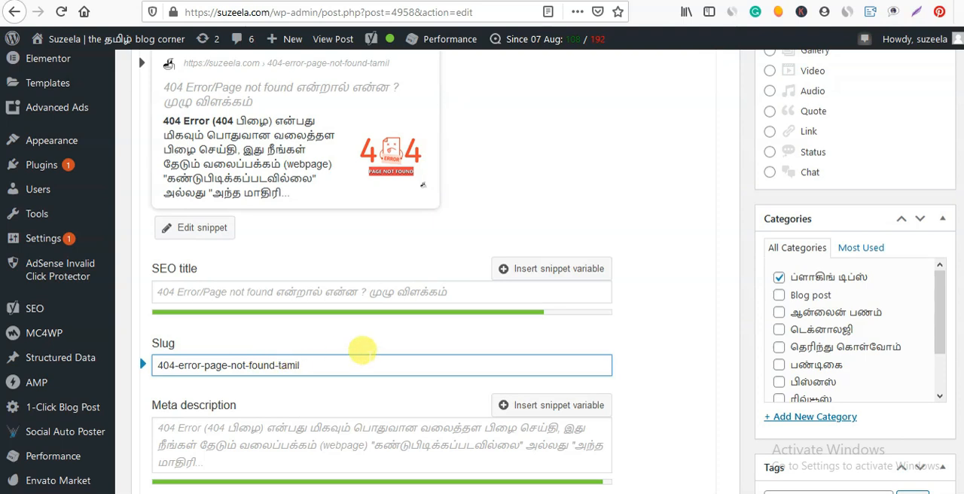
pyautogui.scroll(-3, 362, 349)
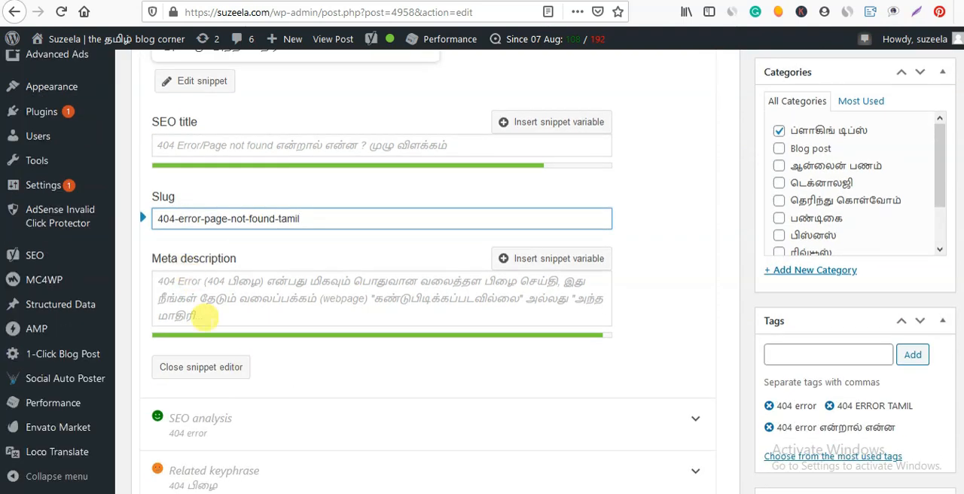
pyautogui.click(197, 280)
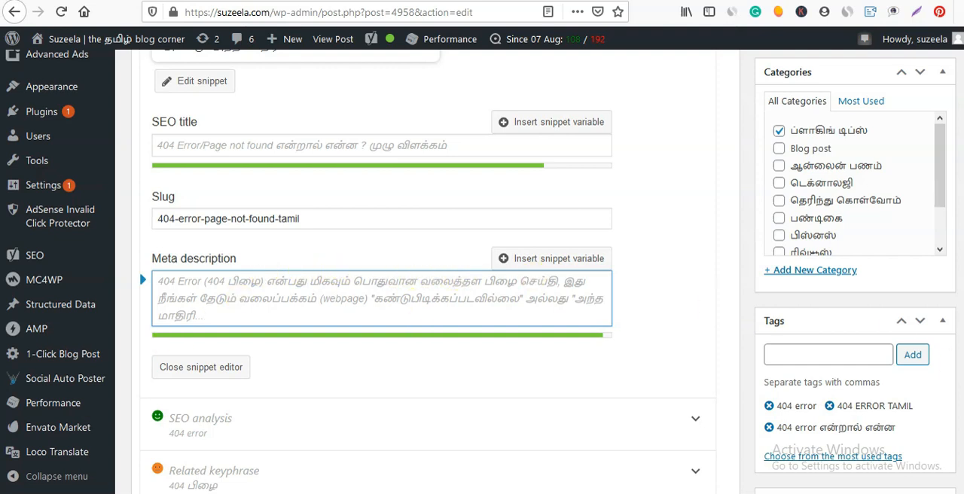
pyautogui.scroll(4, 442, 458)
pyautogui.scroll(-3, 430, 424)
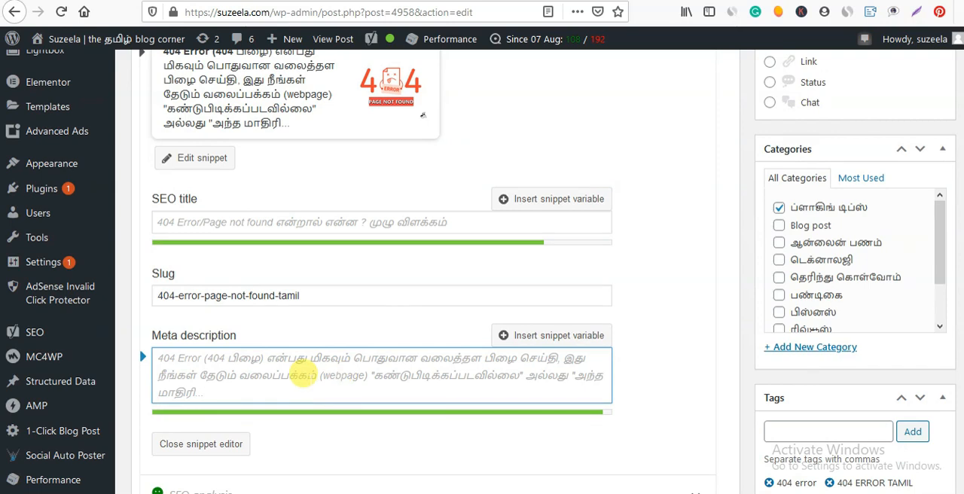
# Try extending the meta description with filler characters, and delete them again.
pyautogui.write('kk')
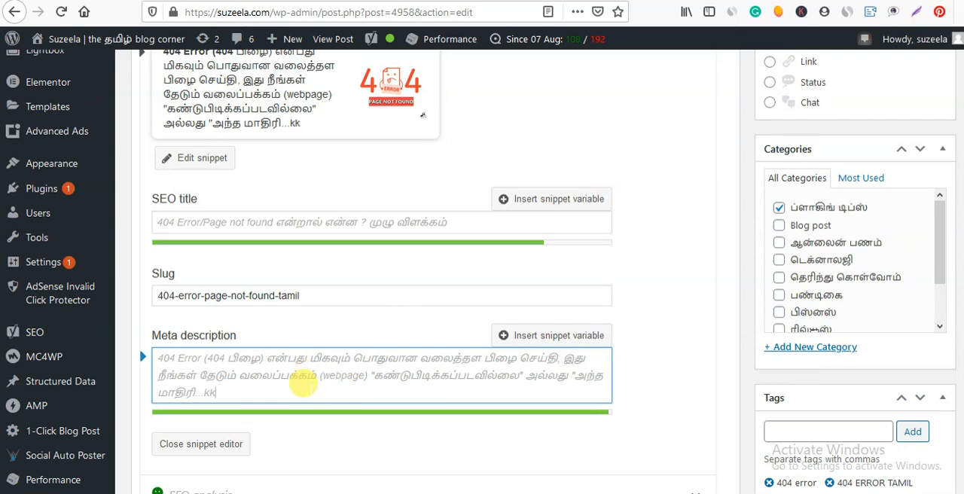
pyautogui.write('kkkkkkkkkkkkkkkddddd')
pyautogui.press('BackSpace')
pyautogui.press('BackSpace')
pyautogui.press('BackSpace')
pyautogui.press('BackSpace')
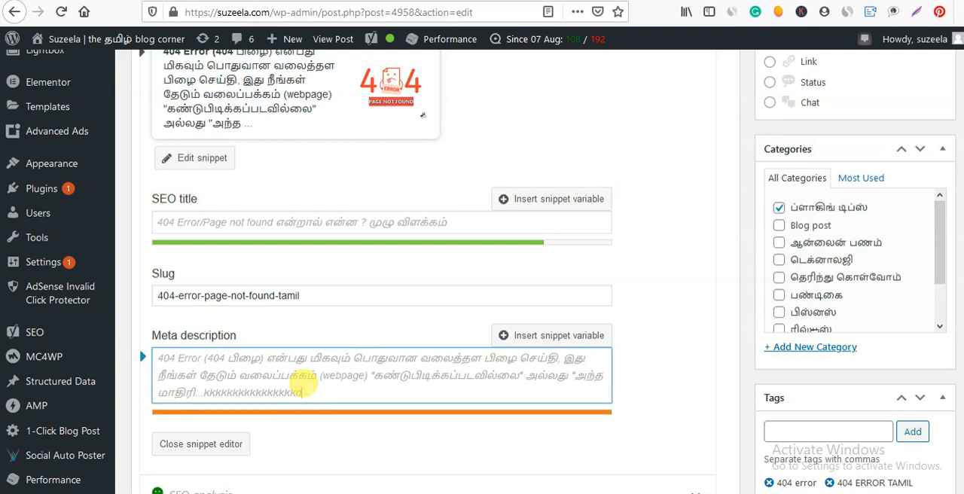
pyautogui.hotkey('ctrl', 'BackSpace')
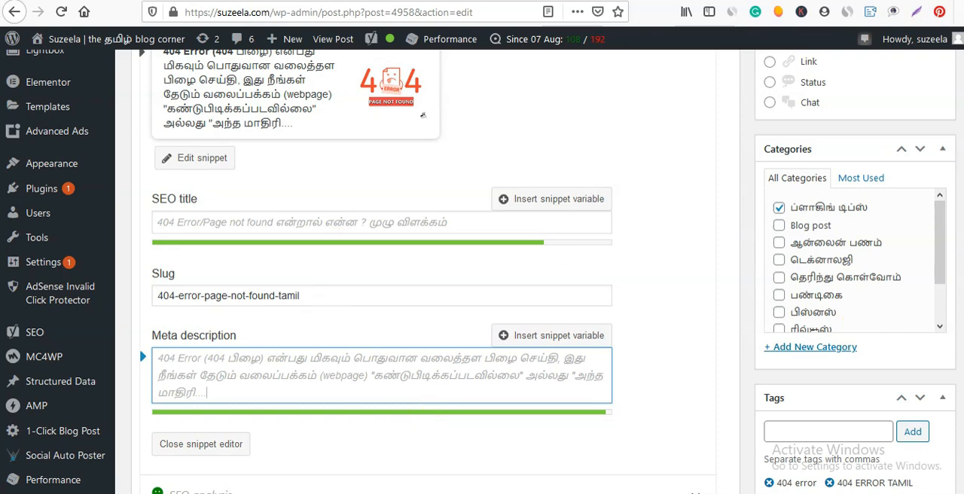
# Expand the SEO analysis for the focus keyphrase and examine its analysis results and keyphrase synonyms field.
pyautogui.scroll(-3, 422, 115)
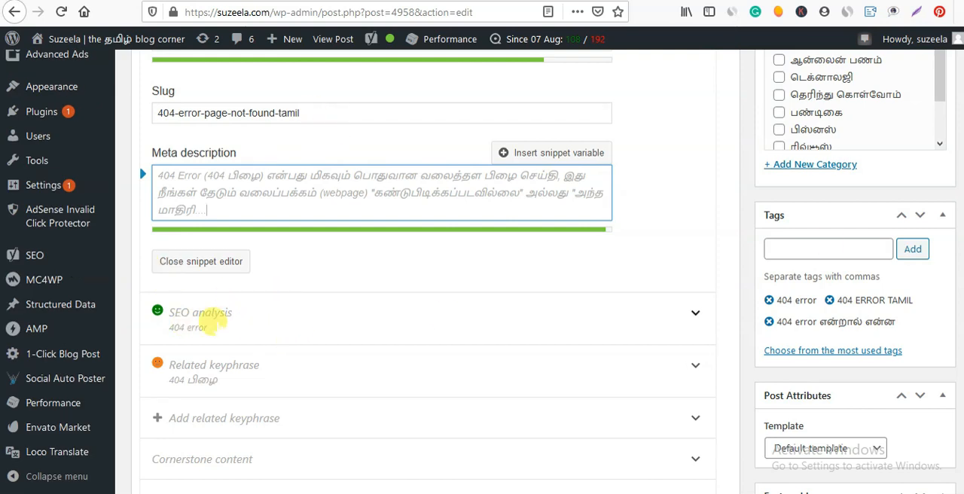
pyautogui.click(310, 308)
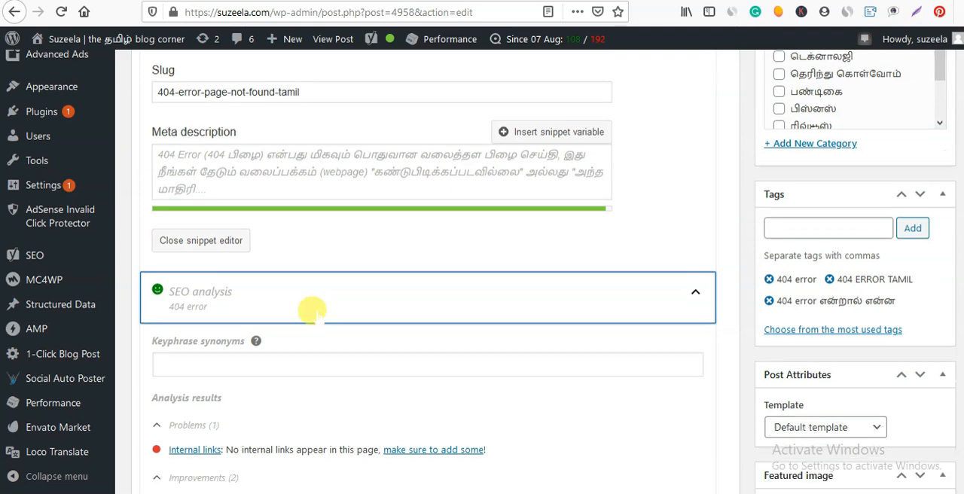
pyautogui.scroll(-2, 310, 316)
pyautogui.click(228, 232)
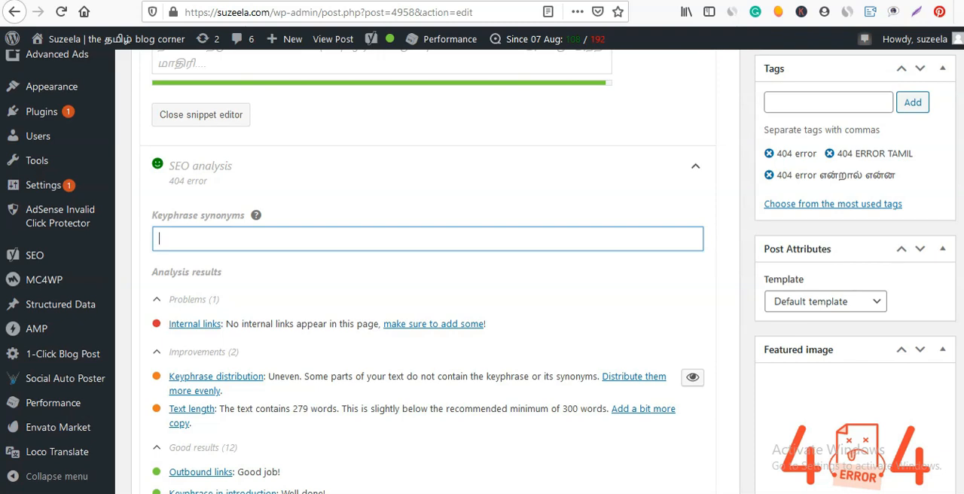
# Enter "page not found" as the keyphrase synonym in the SEO analysis.
pyautogui.scroll(10, 428, 302)
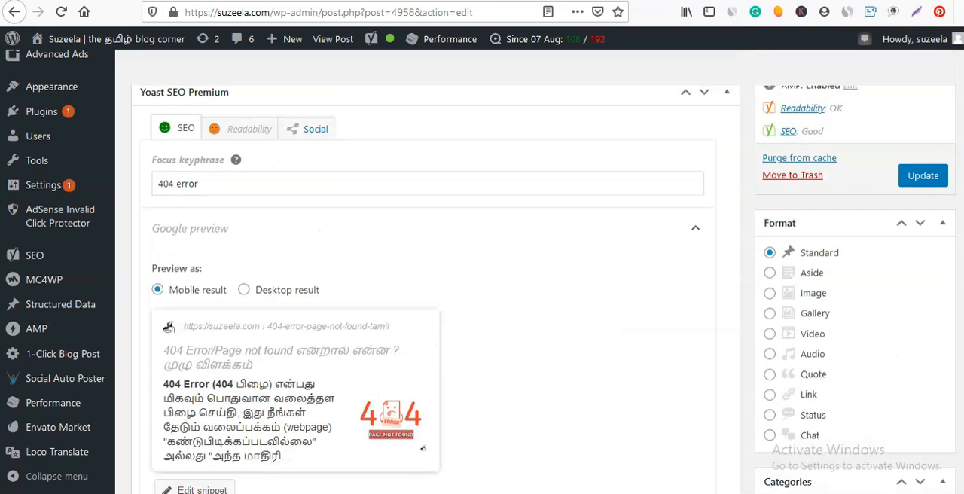
pyautogui.scroll(-10, 271, 365)
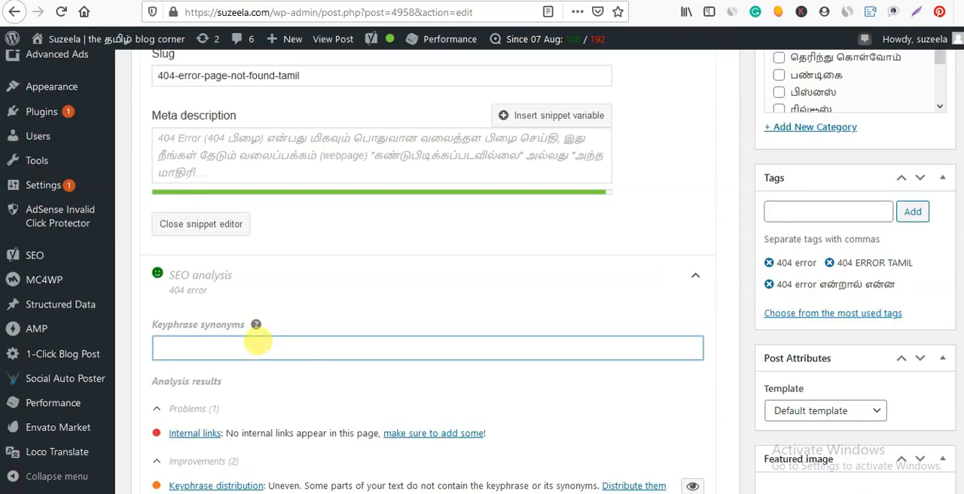
pyautogui.write('page not')
pyautogui.press('BackSpace')
pyautogui.write('ot found')
# Review the good SEO results and inspect the target of the "missing webpage error" outbound link in the post.
pyautogui.scroll(-10, 259, 344)
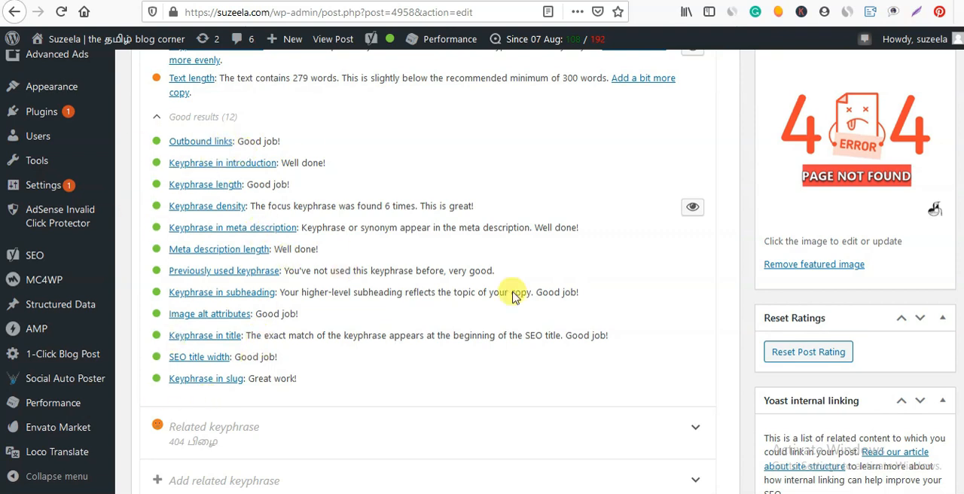
pyautogui.scroll(3, 468, 325)
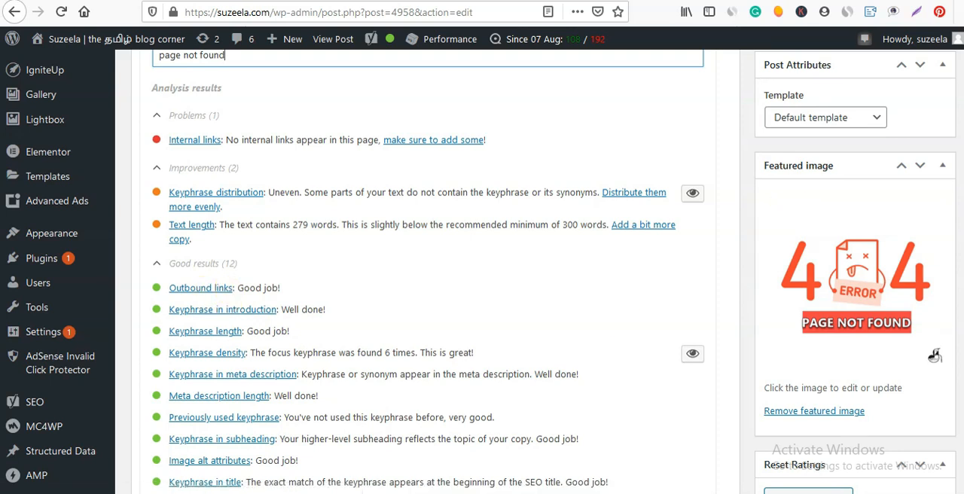
pyautogui.scroll(5, 222, 288)
pyautogui.scroll(10, 435, 271)
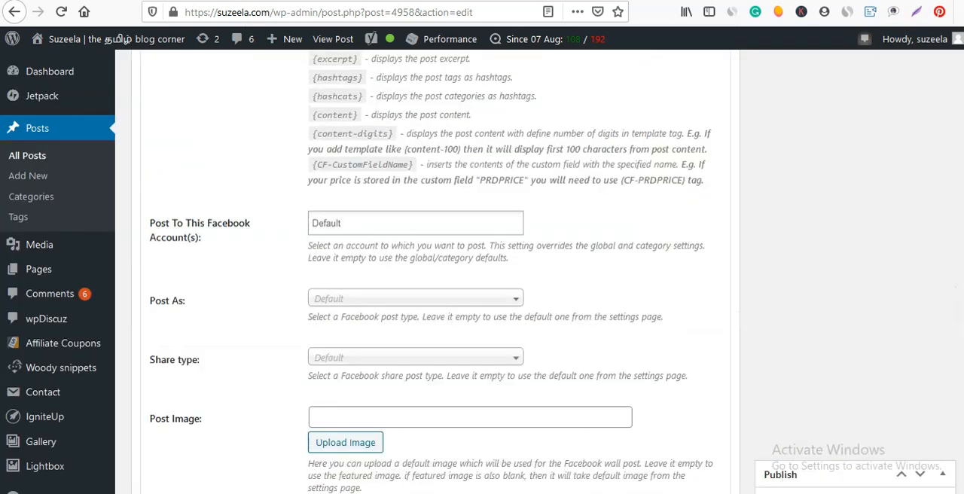
pyautogui.scroll(-6, 435, 301)
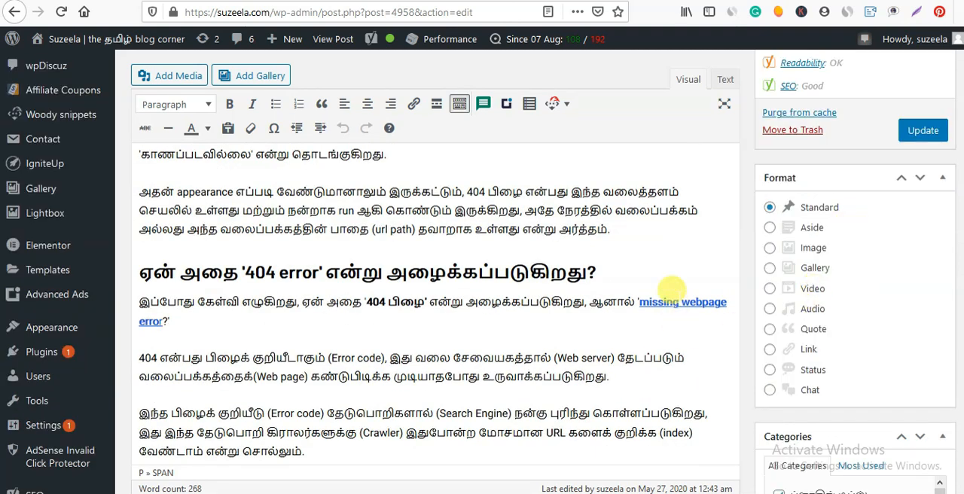
pyautogui.click(673, 300)
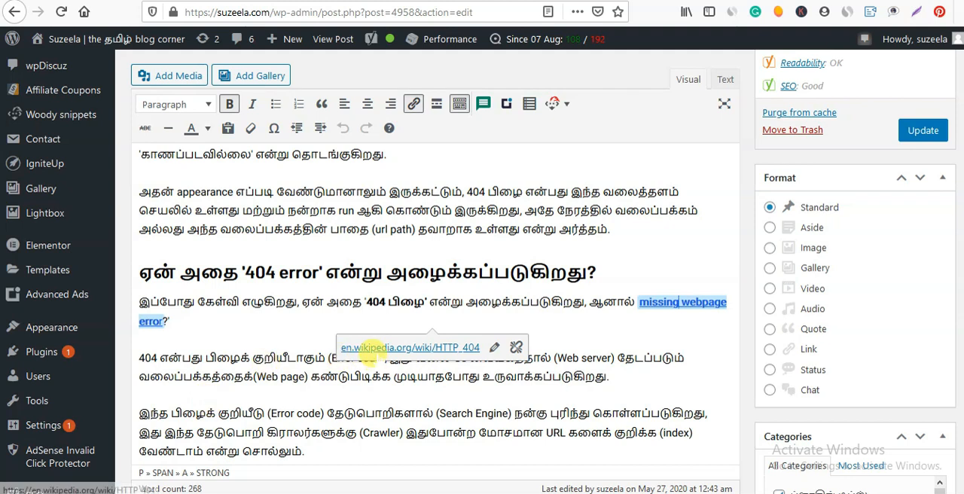
pyautogui.click(575, 317)
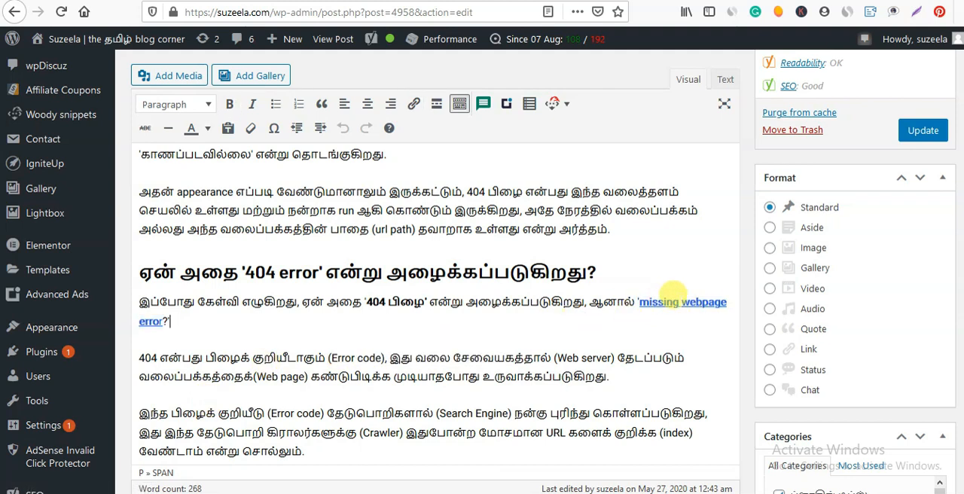
# Check the keyphrase in introduction result against the post's opening paragraph and first heading.
pyautogui.scroll(-15, 430, 301)
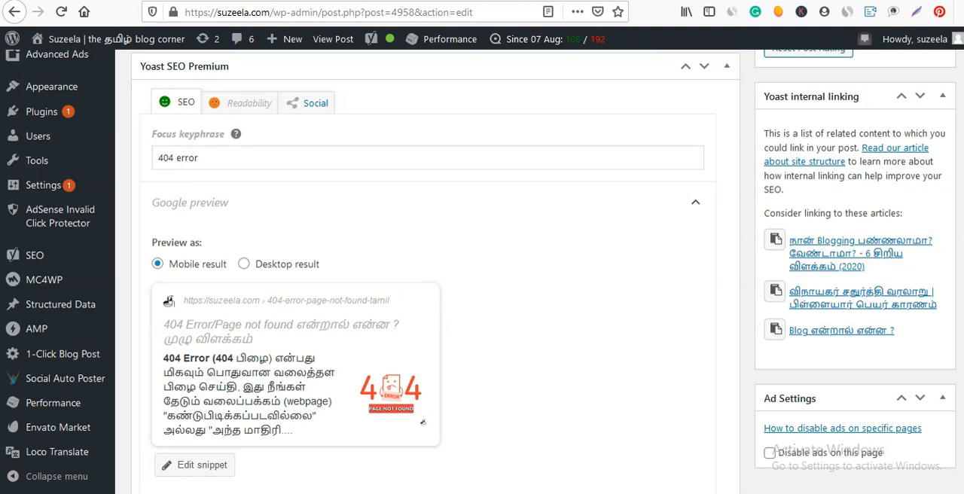
pyautogui.scroll(-5, 256, 482)
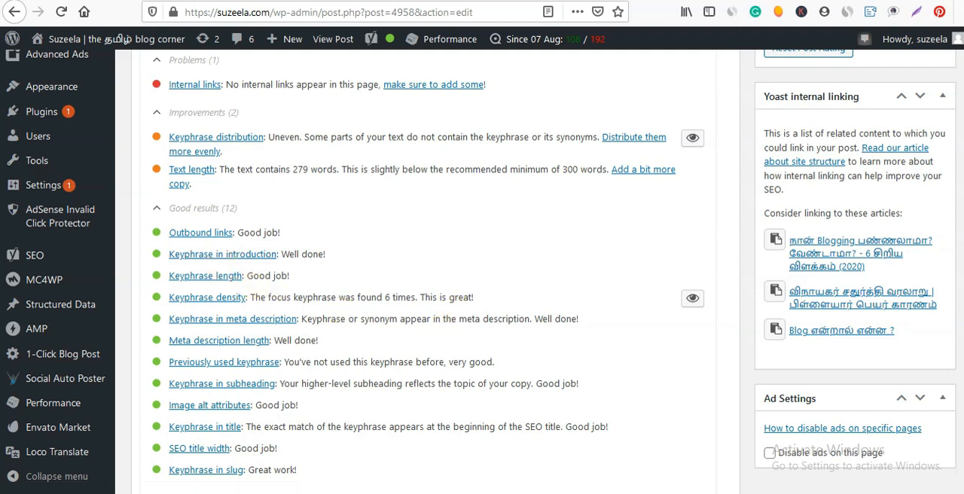
pyautogui.scroll(10, 301, 362)
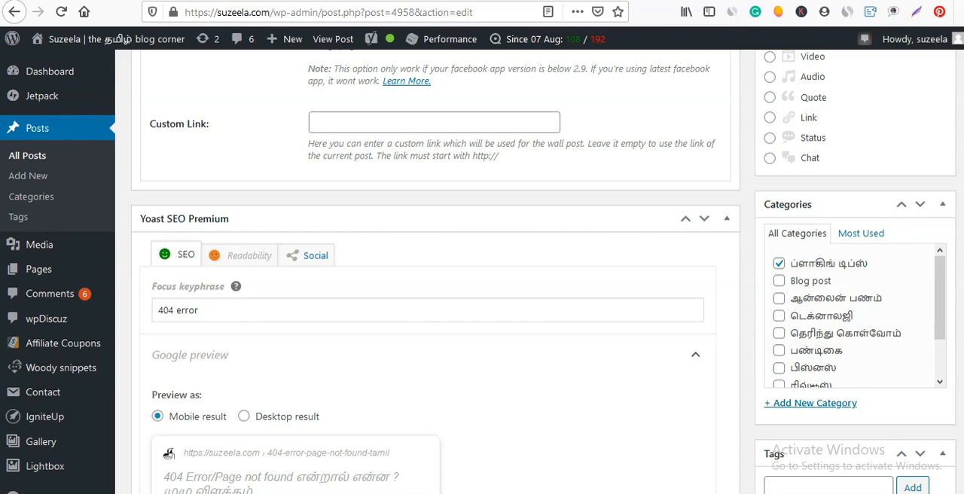
pyautogui.scroll(20, 435, 271)
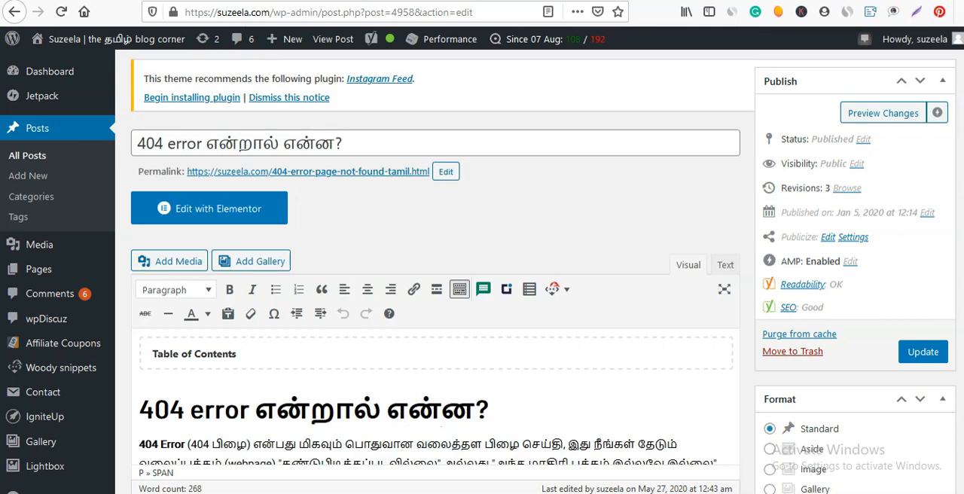
pyautogui.scroll(-1, 436, 271)
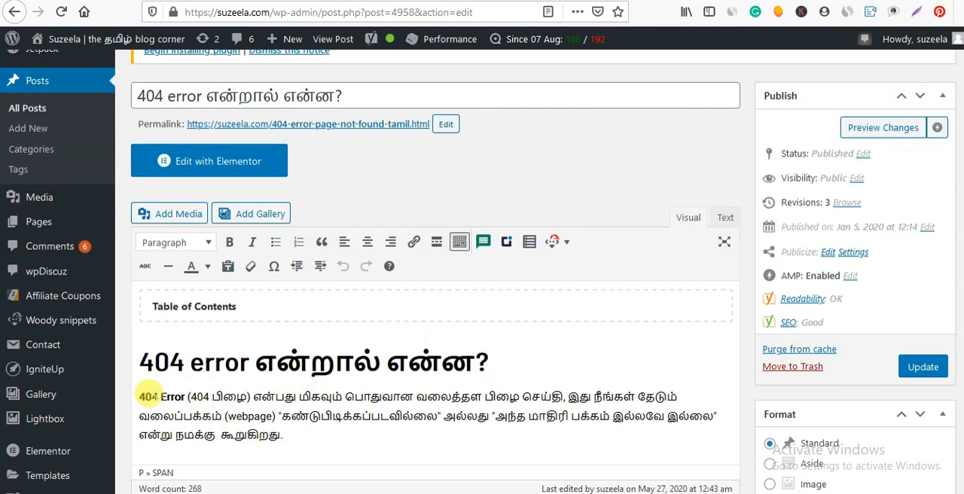
pyautogui.moveTo(140, 397); pyautogui.dragTo(286, 416)
pyautogui.click(499, 350)
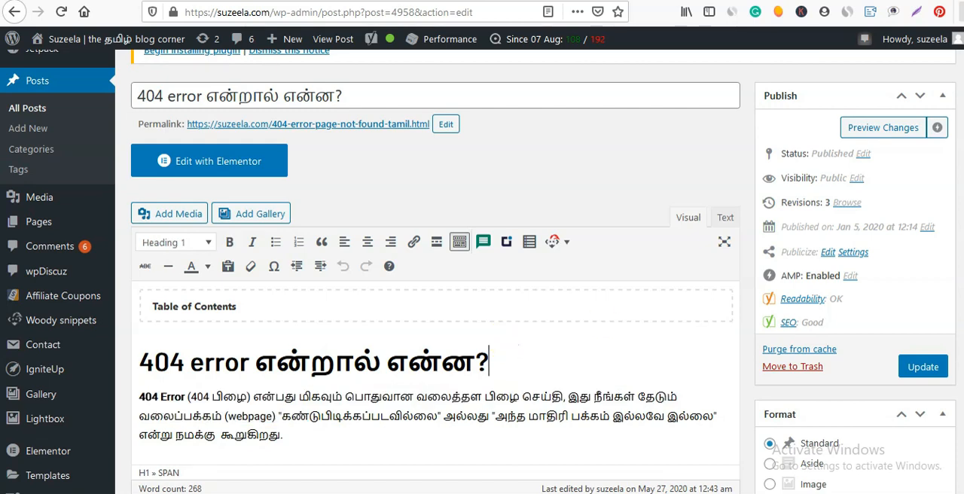
# Examine the keyphrase length result and compare it with the focus keyphrase.
pyautogui.scroll(-15, 435, 272)
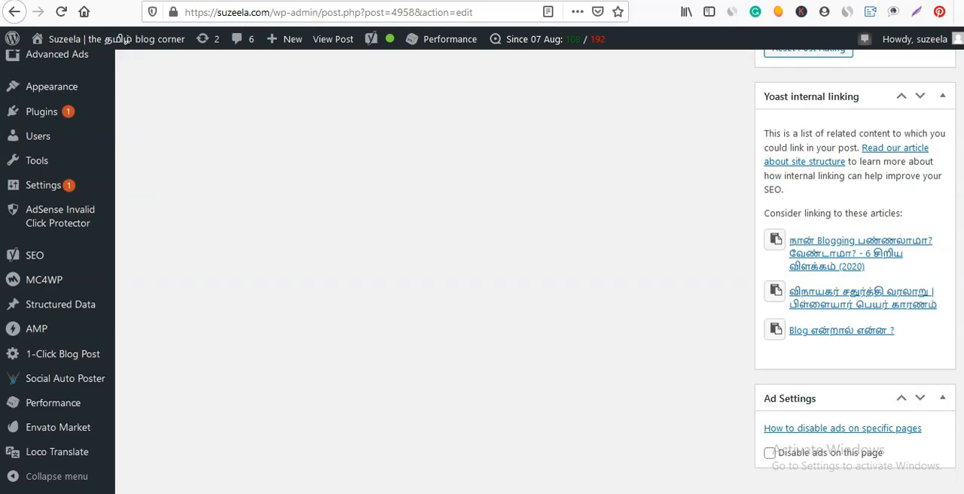
pyautogui.scroll(15, 435, 272)
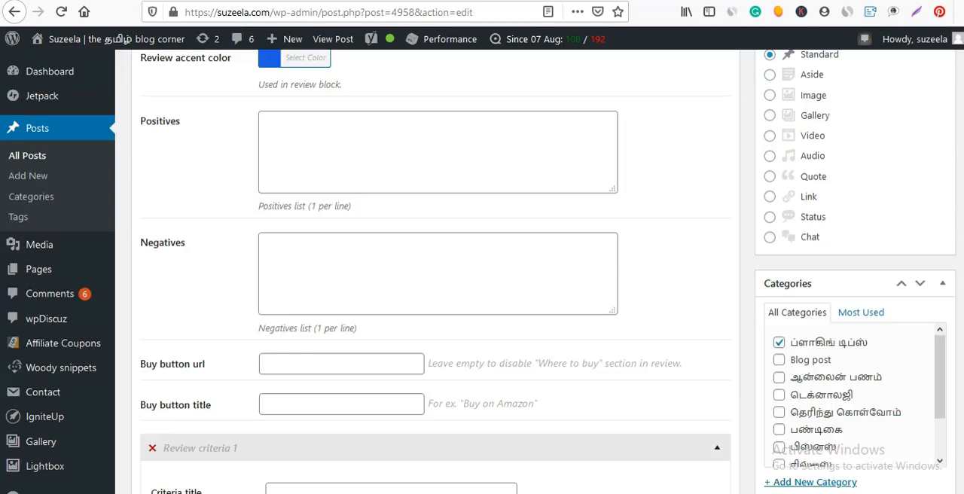
pyautogui.scroll(-5, 436, 271)
pyautogui.scroll(5, 204, 115)
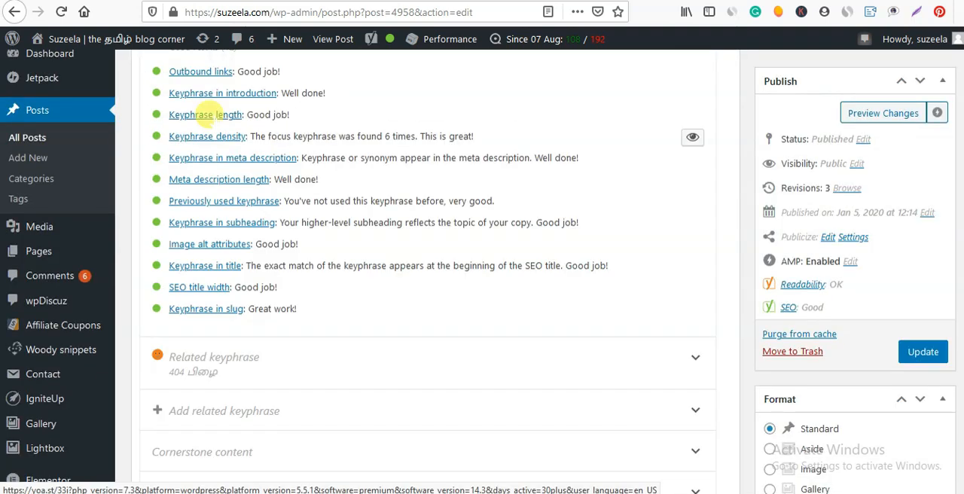
pyautogui.scroll(6, 427, 271)
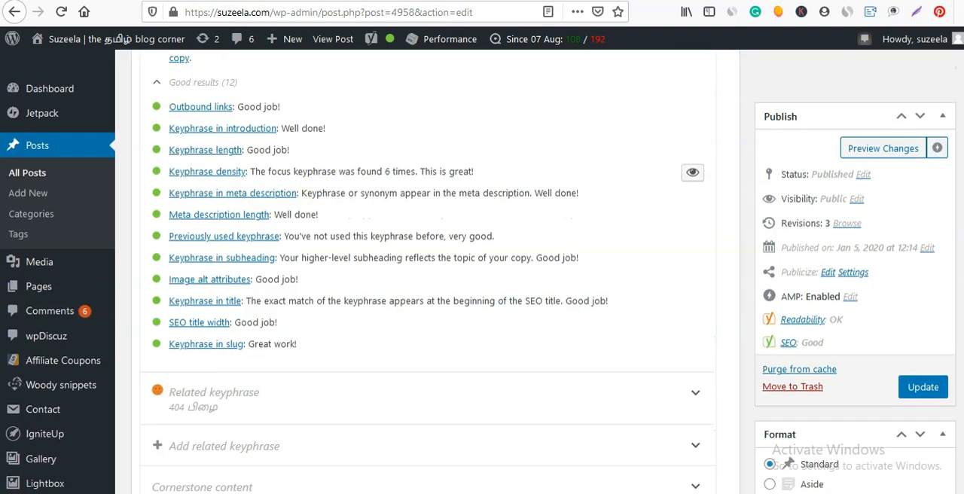
pyautogui.scroll(8, 422, 384)
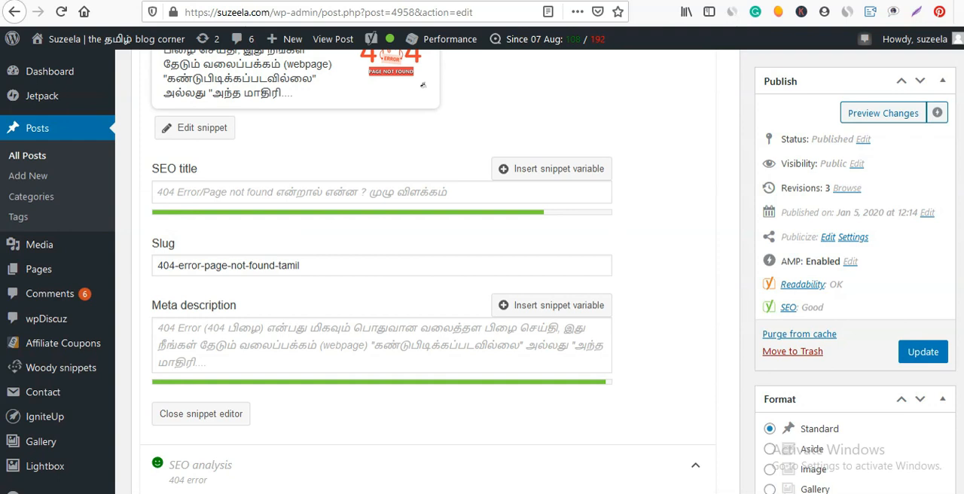
pyautogui.scroll(1, 423, 385)
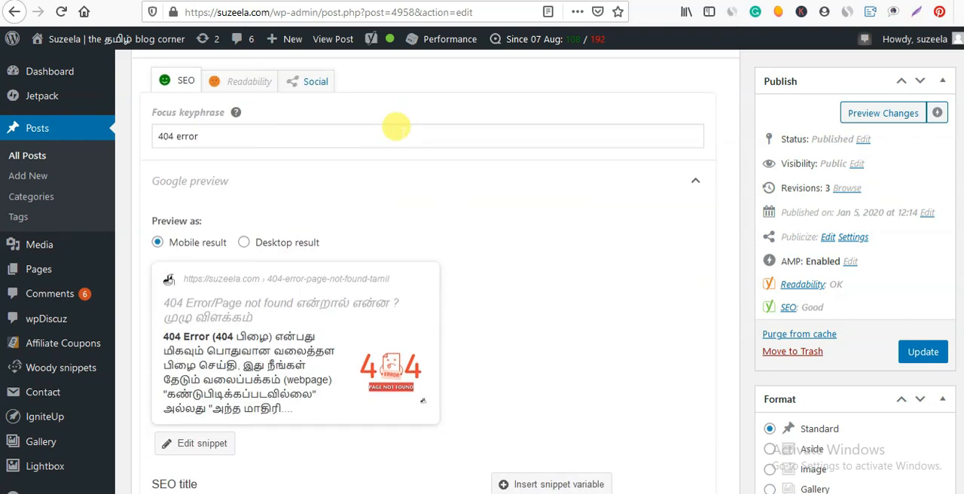
# Go over the snippet fields and examine the keyphrase density result in the SEO analysis.
pyautogui.scroll(-4, 414, 220)
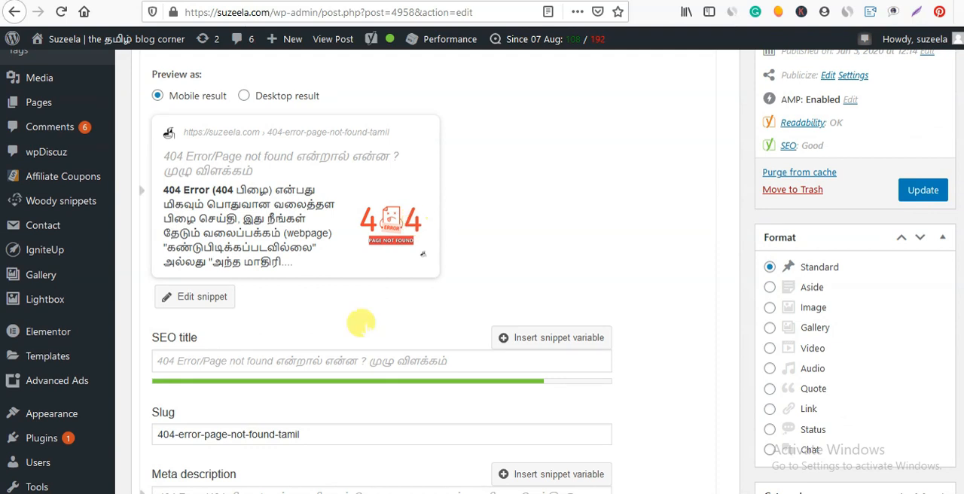
pyautogui.scroll(-7, 355, 394)
pyautogui.scroll(-5, 357, 395)
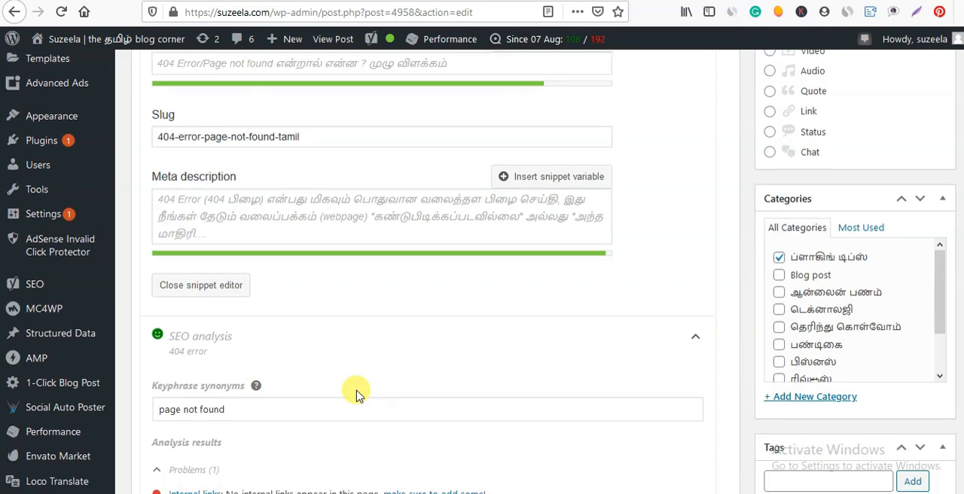
pyautogui.scroll(-16, 351, 390)
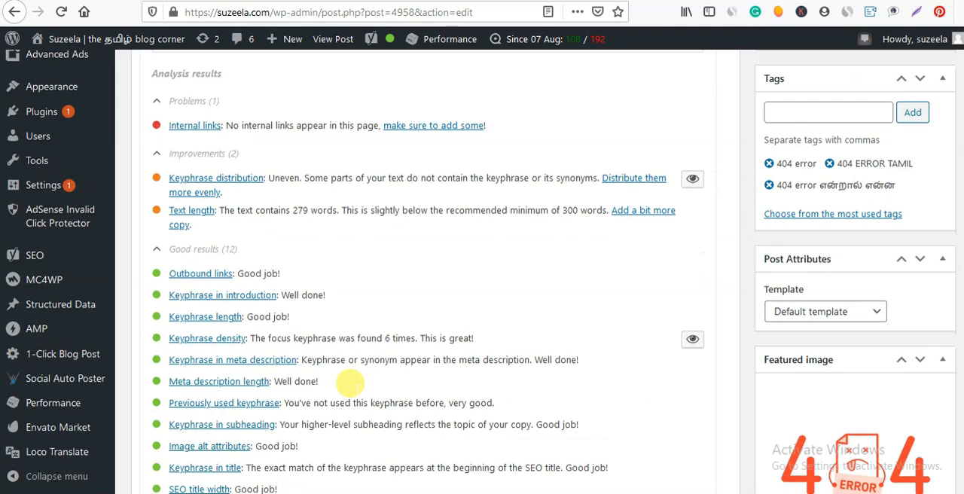
pyautogui.scroll(8, 331, 316)
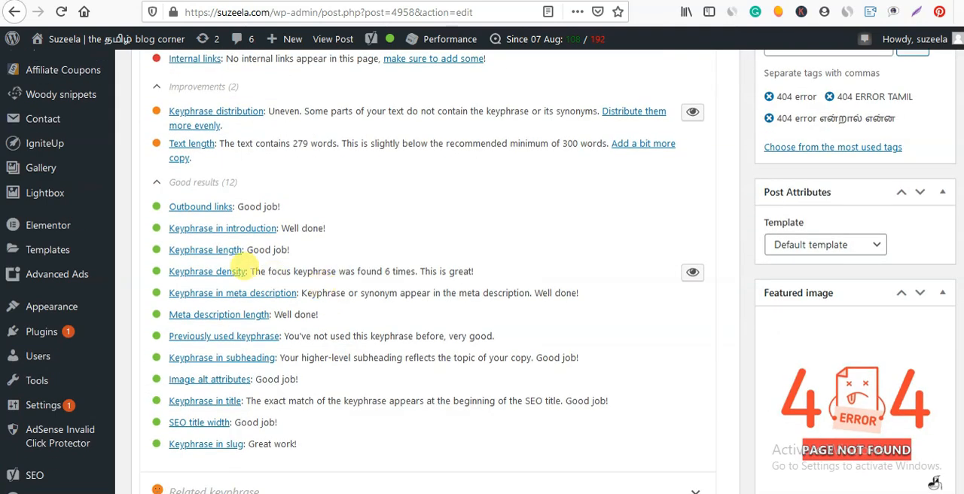
pyautogui.moveTo(259, 269); pyautogui.dragTo(400, 266)
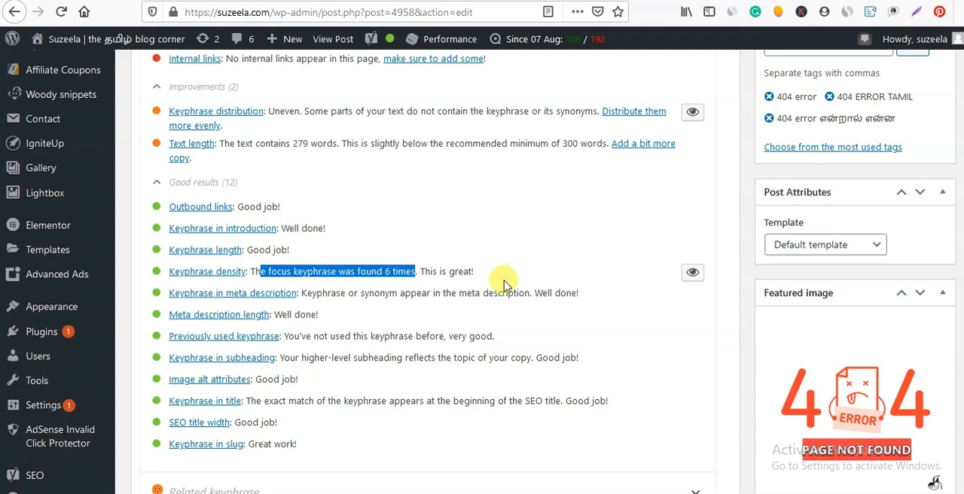
# Locate the focus keyphrase in the post's first heading and opening paragraph.
pyautogui.scroll(-20, 504, 283)
pyautogui.scroll(15, 504, 282)
pyautogui.scroll(15, 435, 271)
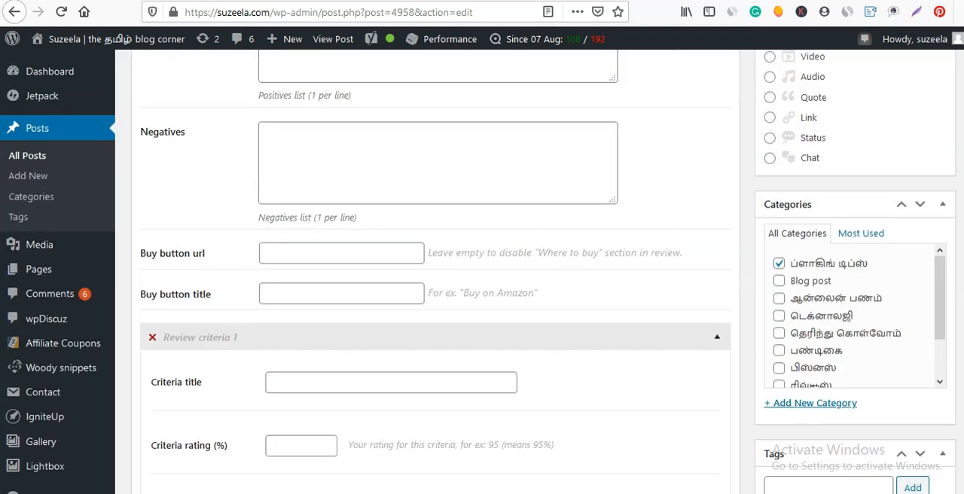
pyautogui.scroll(15, 436, 272)
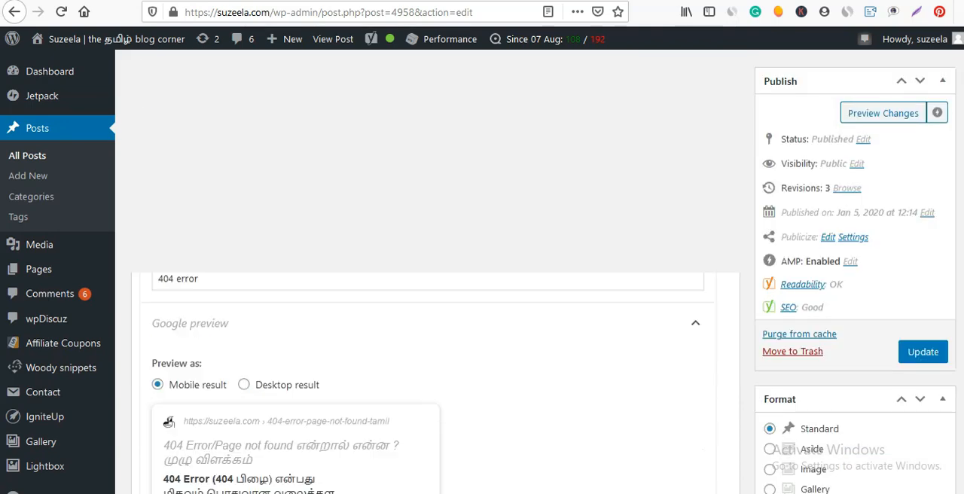
pyautogui.scroll(10, 189, 312)
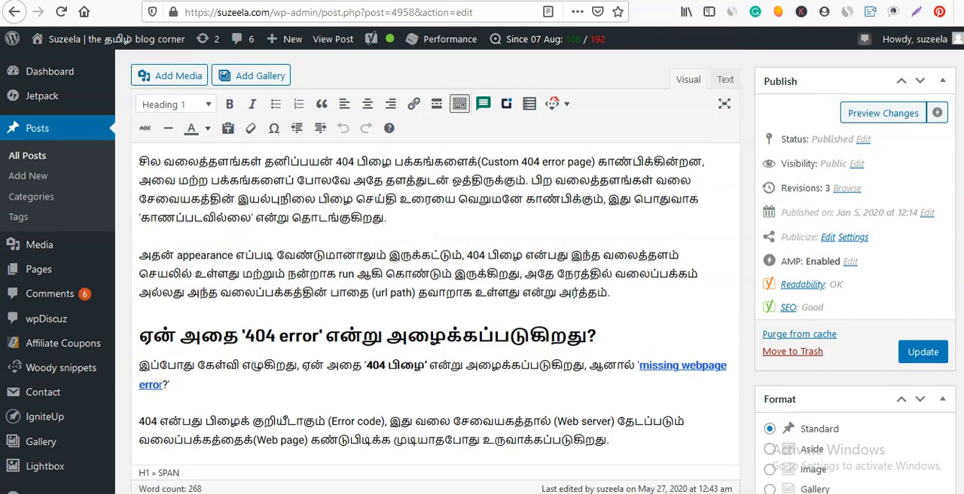
pyautogui.scroll(5, 189, 312)
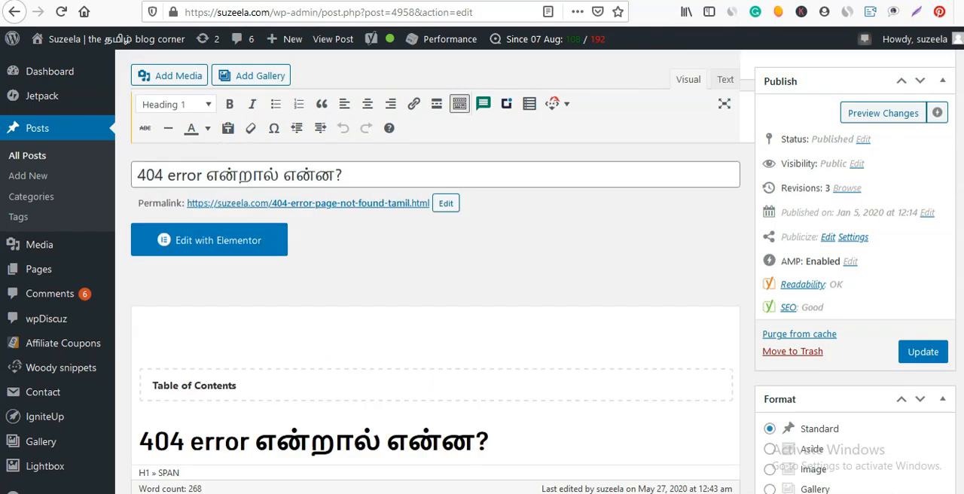
pyautogui.scroll(-5, 366, 424)
pyautogui.scroll(1, 367, 424)
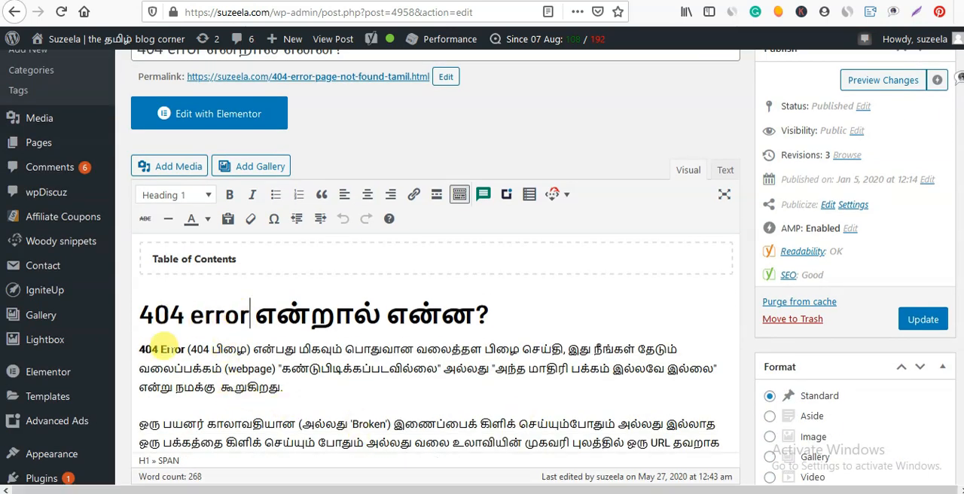
pyautogui.doubleClick(171, 349)
pyautogui.click(229, 352)
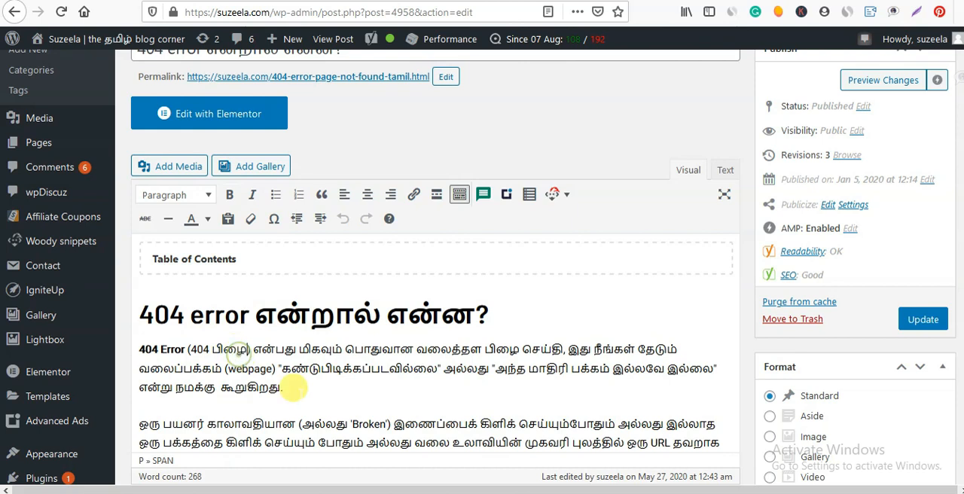
# Look for further uses of "404 error" in the body text and subheadings of the post.
pyautogui.scroll(-4, 399, 354)
pyautogui.scroll(-5, 409, 366)
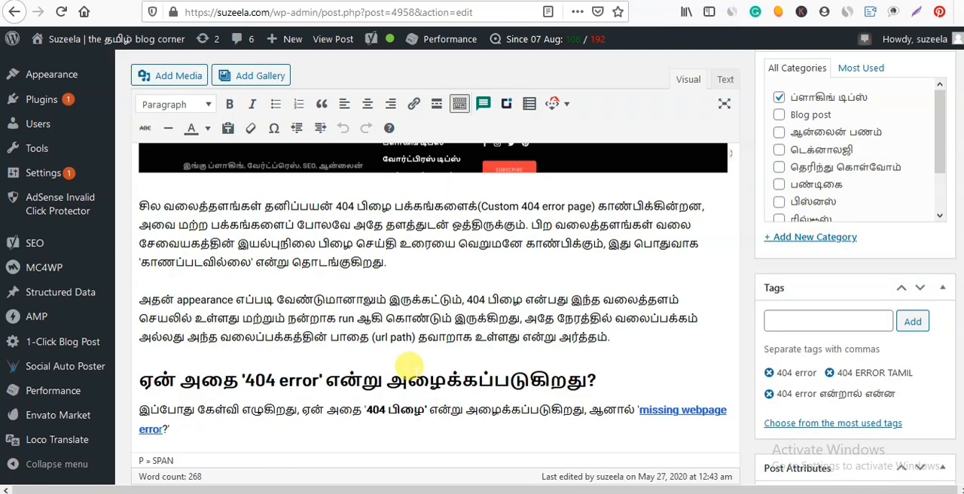
pyautogui.moveTo(565, 205); pyautogui.dragTo(527, 206)
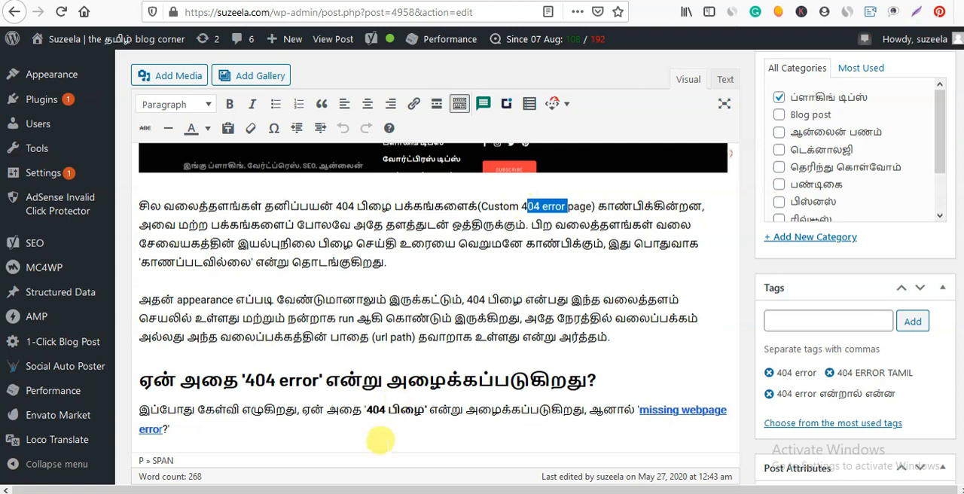
pyautogui.scroll(-4, 380, 439)
pyautogui.click(309, 231)
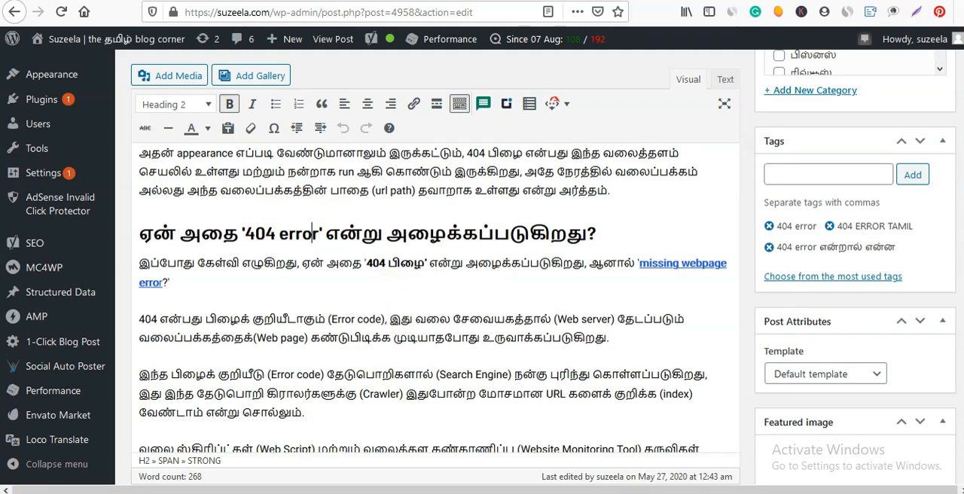
pyautogui.scroll(-10, 435, 301)
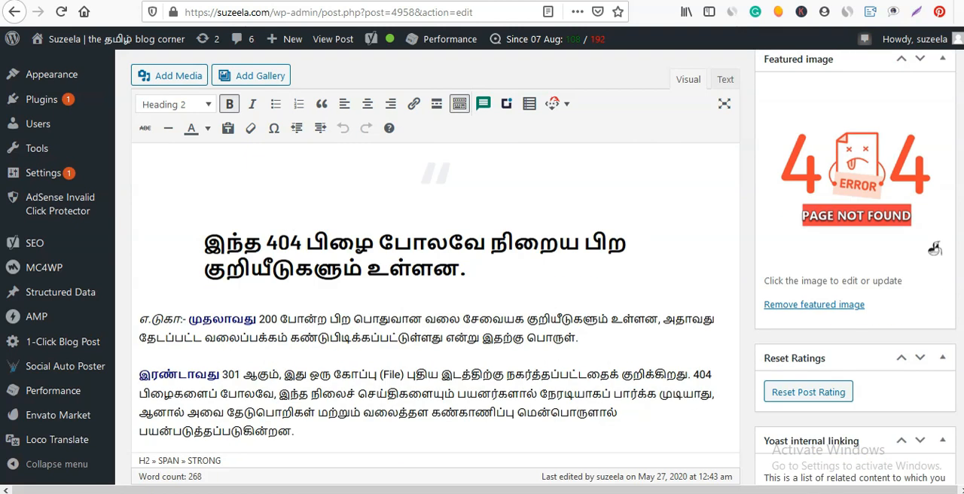
# Go through the rest of the post body and return to the keyphrase in meta description result in the SEO analysis.
pyautogui.scroll(-6, 435, 301)
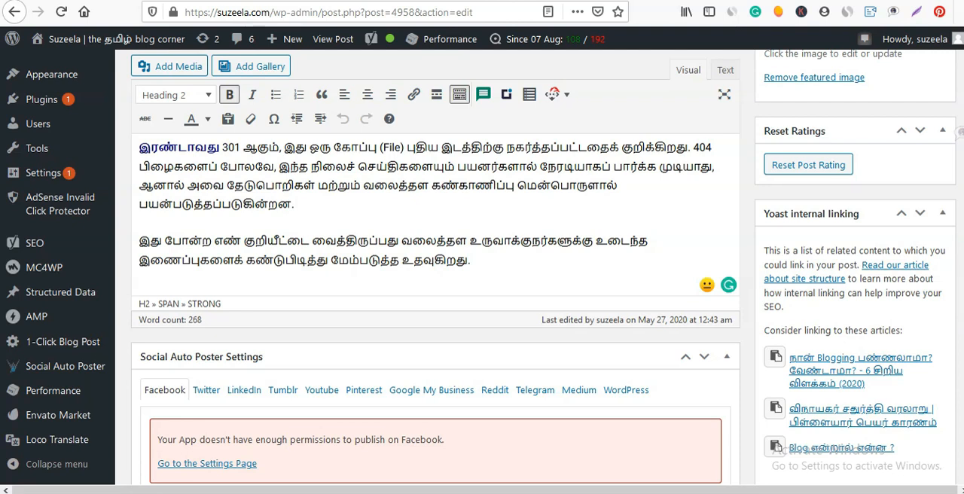
pyautogui.scroll(-20, 435, 301)
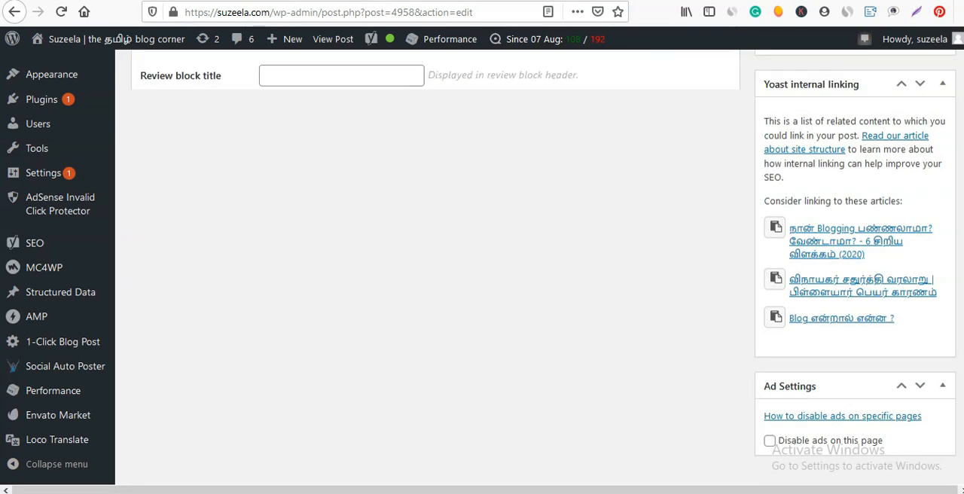
pyautogui.scroll(-20, 435, 302)
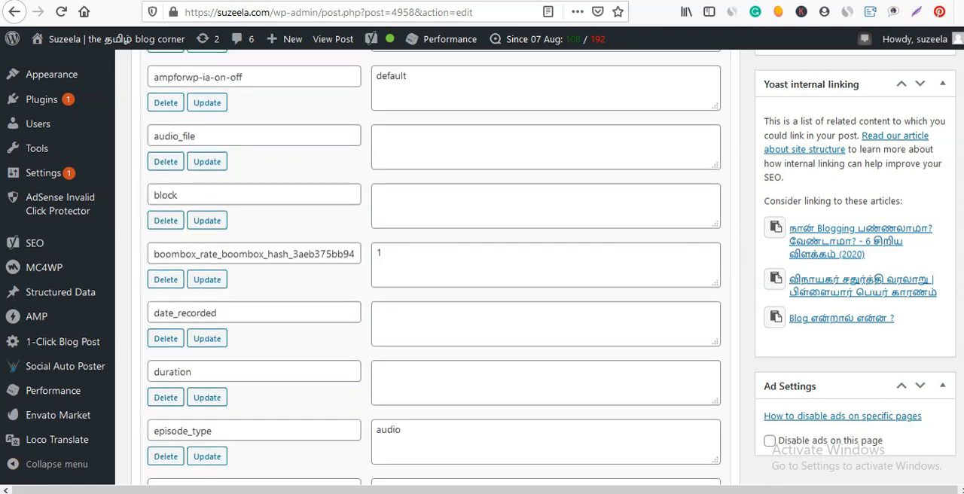
pyautogui.scroll(-20, 435, 301)
pyautogui.scroll(20, 436, 301)
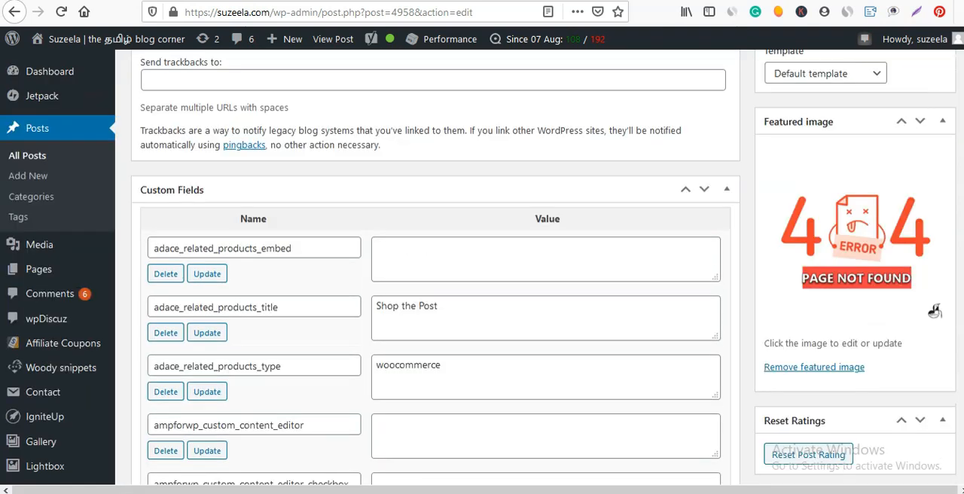
pyautogui.scroll(5, 934, 311)
pyautogui.scroll(20, 435, 301)
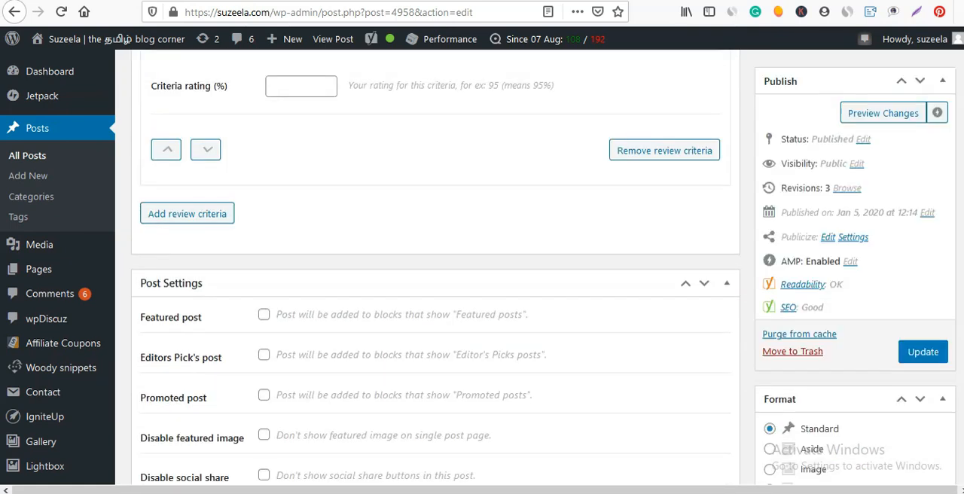
pyautogui.scroll(3, 497, 328)
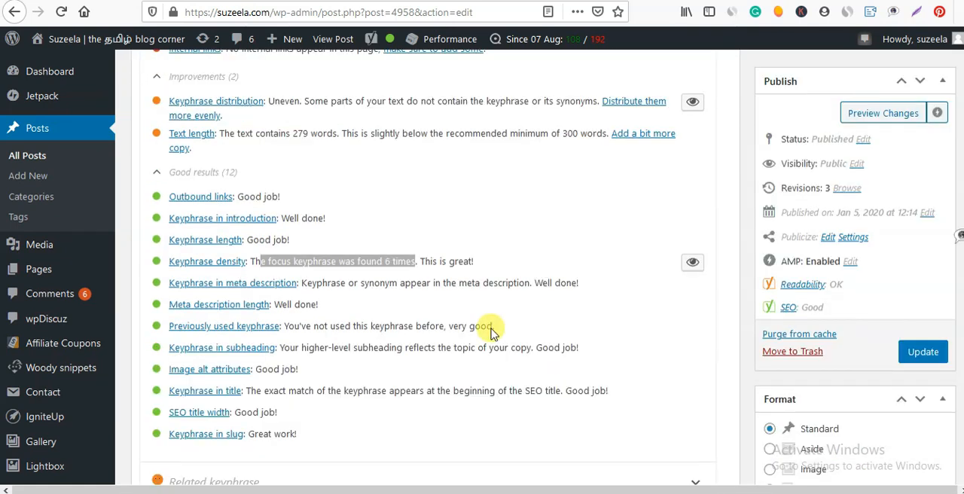
pyautogui.click(388, 311)
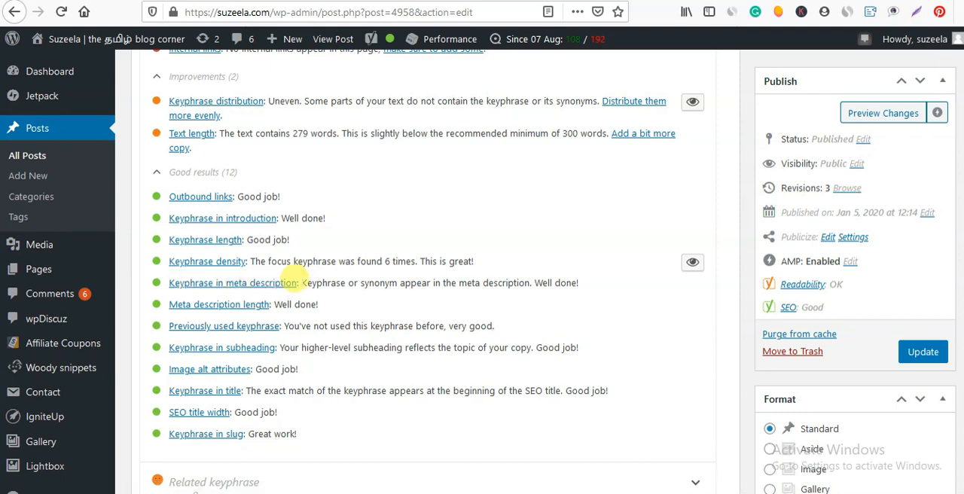
# Examine the meta description in the snippet editor for the focus keyphrase and its length.
pyautogui.scroll(4, 299, 280)
pyautogui.scroll(10, 297, 283)
pyautogui.moveTo(198, 317); pyautogui.dragTo(192, 339)
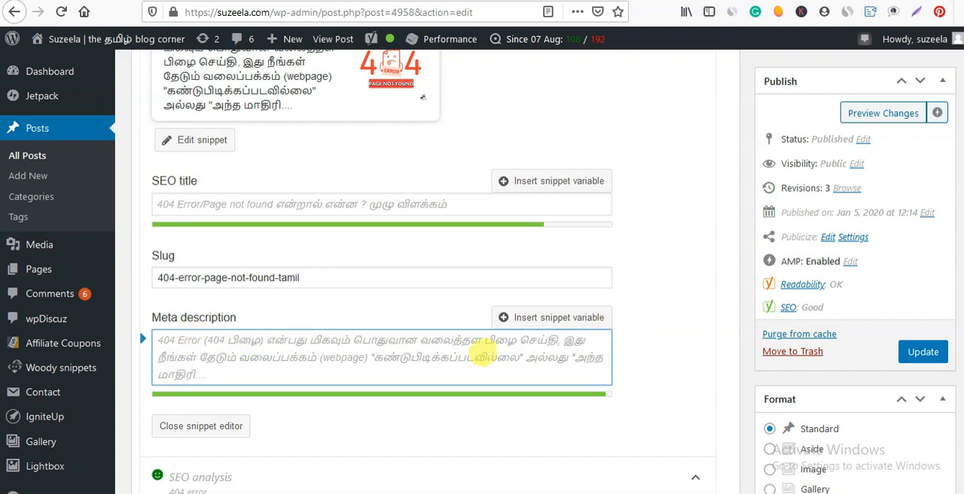
pyautogui.moveTo(400, 358); pyautogui.dragTo(486, 357)
pyautogui.moveTo(388, 339); pyautogui.dragTo(452, 341)
pyautogui.click(333, 357)
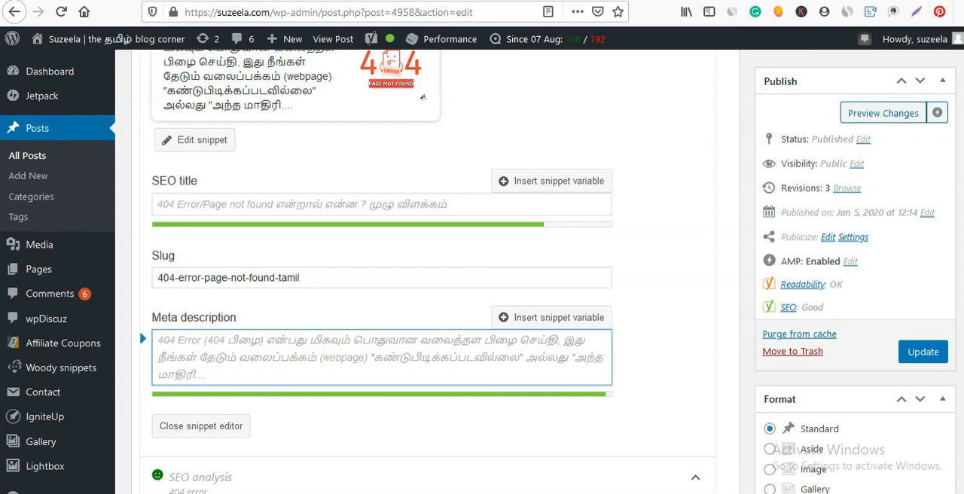
# Examine the previously used keyphrase result in the SEO analysis.
pyautogui.scroll(-10, 427, 271)
pyautogui.scroll(5, 428, 271)
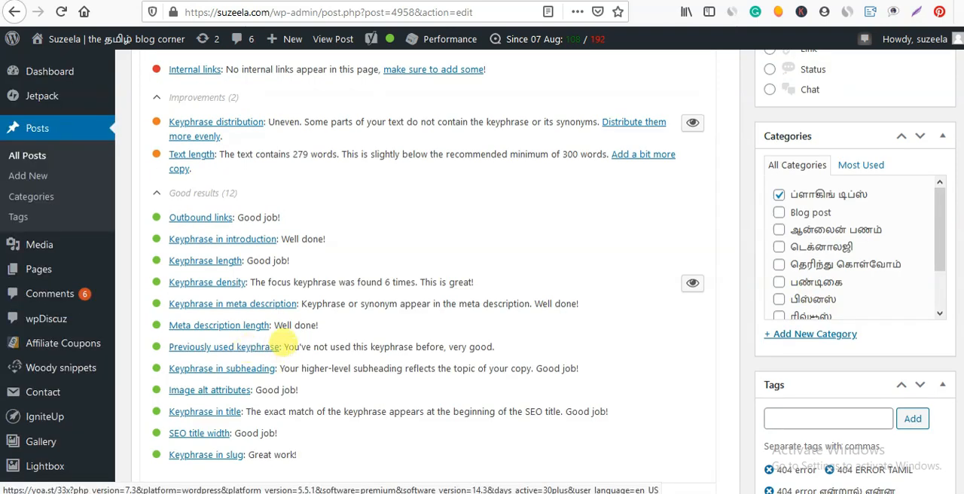
pyautogui.moveTo(354, 347); pyautogui.dragTo(414, 346)
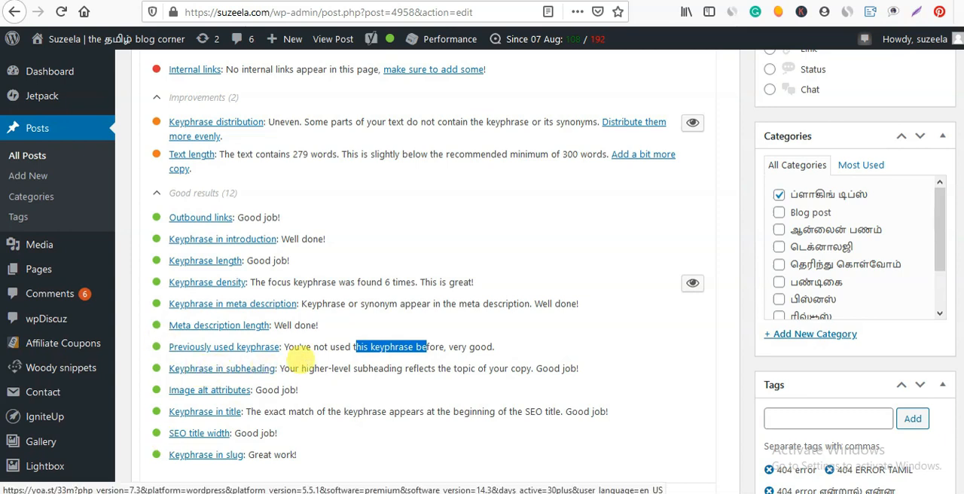
pyautogui.click(413, 351)
# Locate the focus keyphrase "404 error" in the post's Heading 2 subheading above the "missing webpage error" link.
pyautogui.scroll(15, 428, 271)
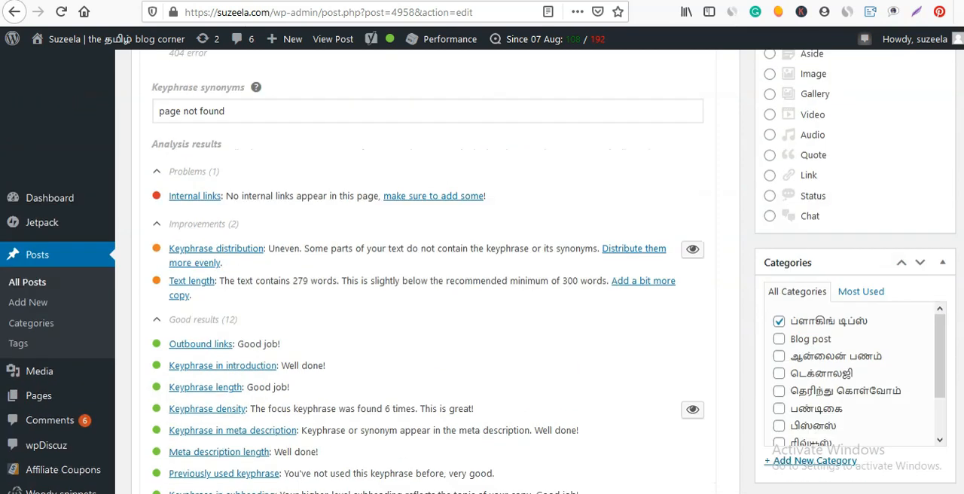
pyautogui.scroll(5, 576, 215)
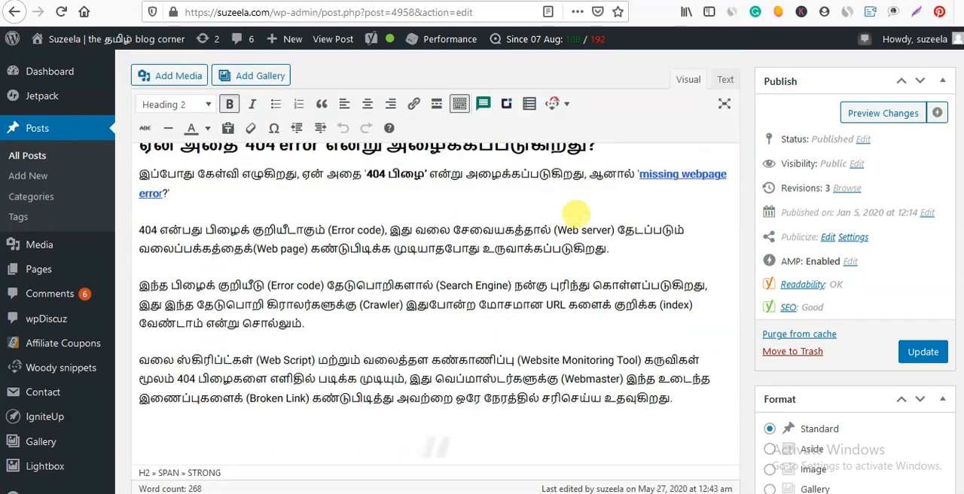
pyautogui.scroll(4, 407, 256)
pyautogui.scroll(1, 406, 260)
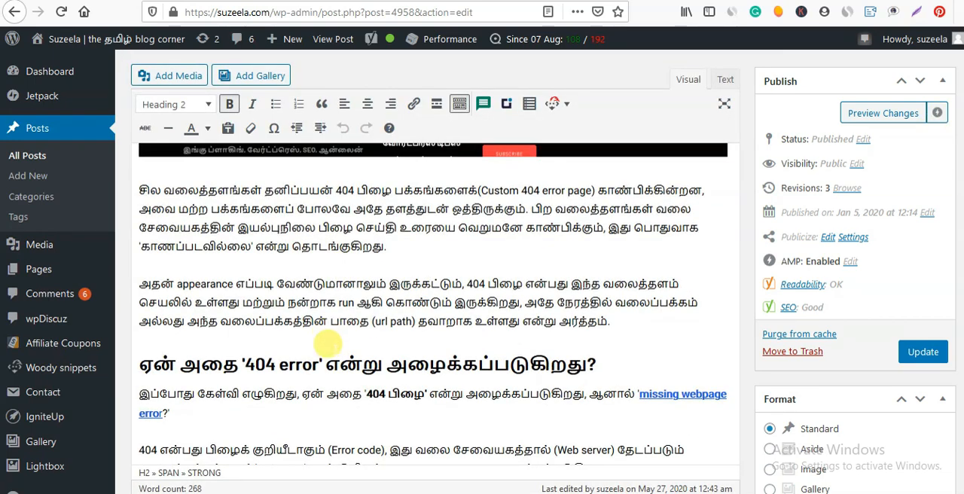
pyautogui.moveTo(339, 364); pyautogui.dragTo(153, 369)
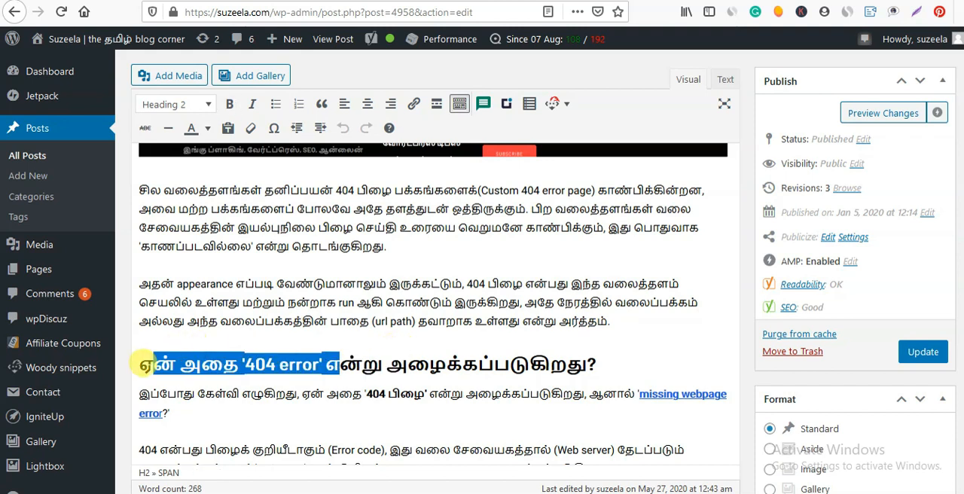
pyautogui.click(285, 359)
pyautogui.moveTo(319, 364); pyautogui.dragTo(224, 382)
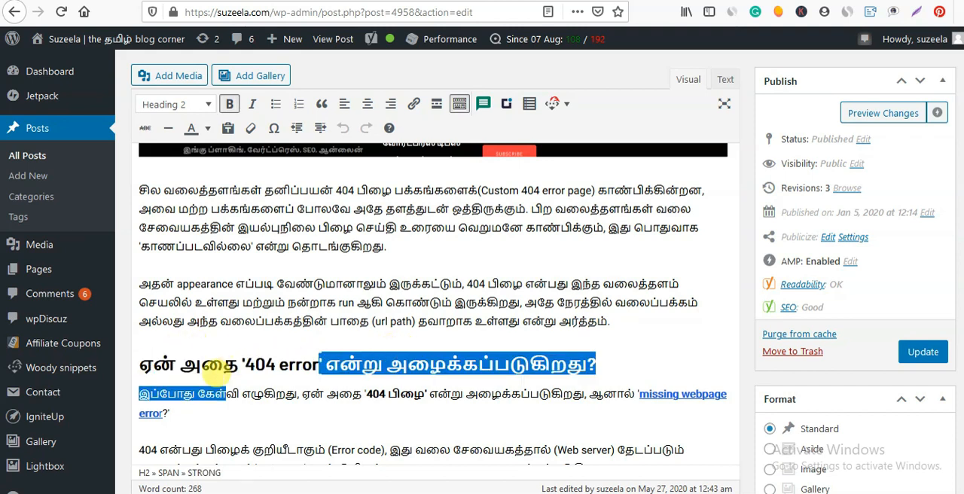
pyautogui.click(275, 363)
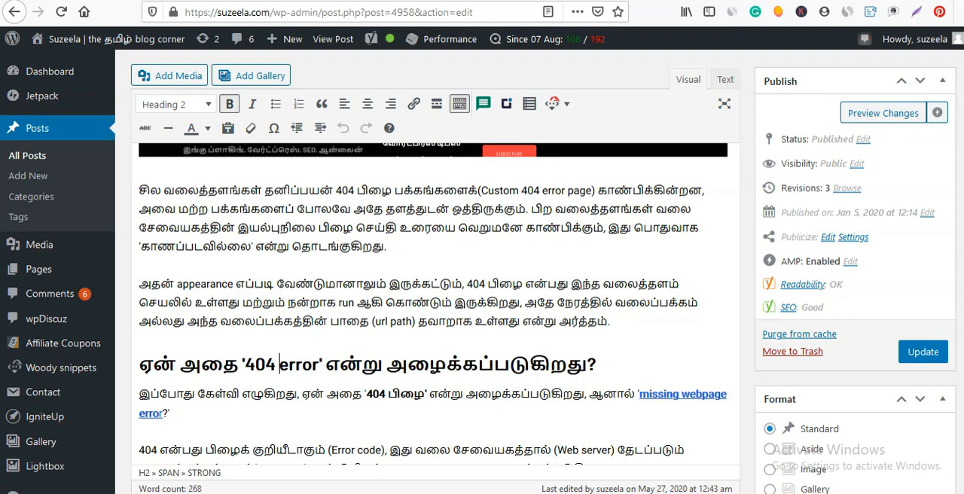
# Check the featured image's alt text in its attachment details against the image alt attributes result, leaving the image as it is.
pyautogui.scroll(-20, 245, 261)
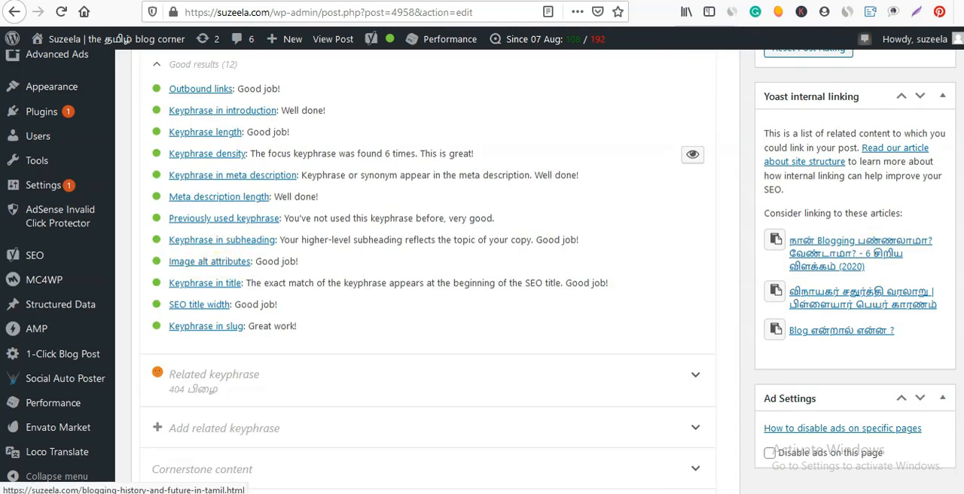
pyautogui.scroll(-3, 436, 271)
pyautogui.scroll(20, 436, 271)
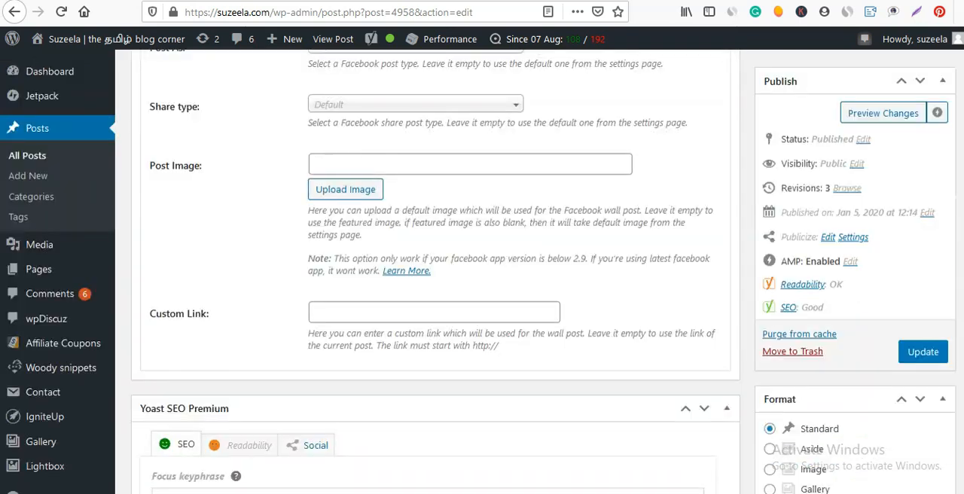
pyautogui.scroll(-15, 435, 271)
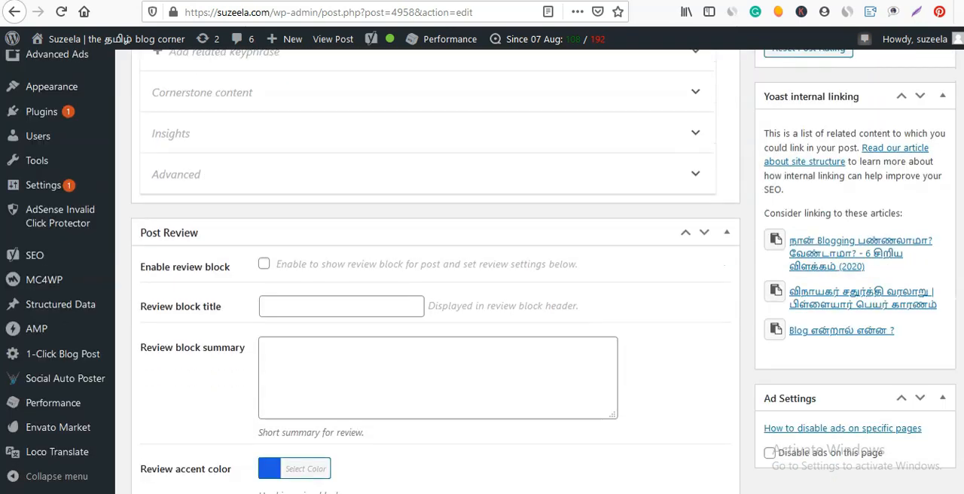
pyautogui.scroll(10, 422, 431)
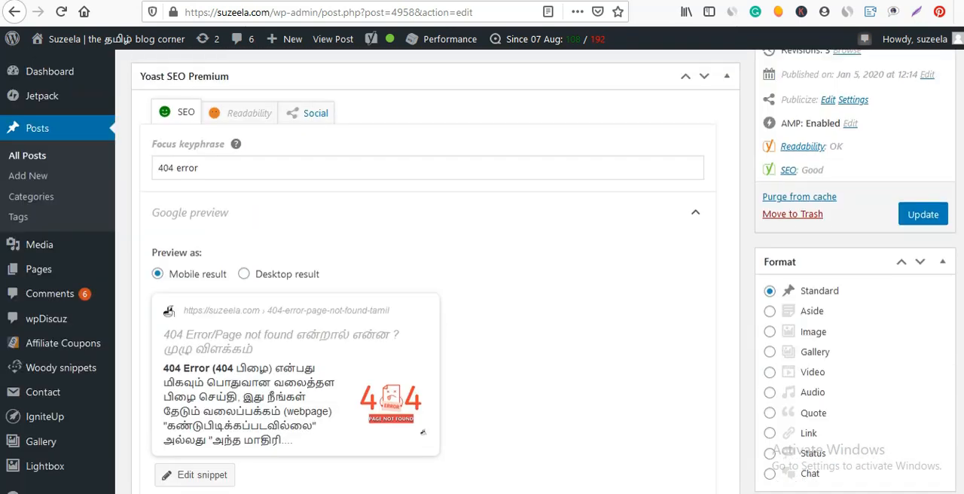
pyautogui.scroll(-10, 422, 431)
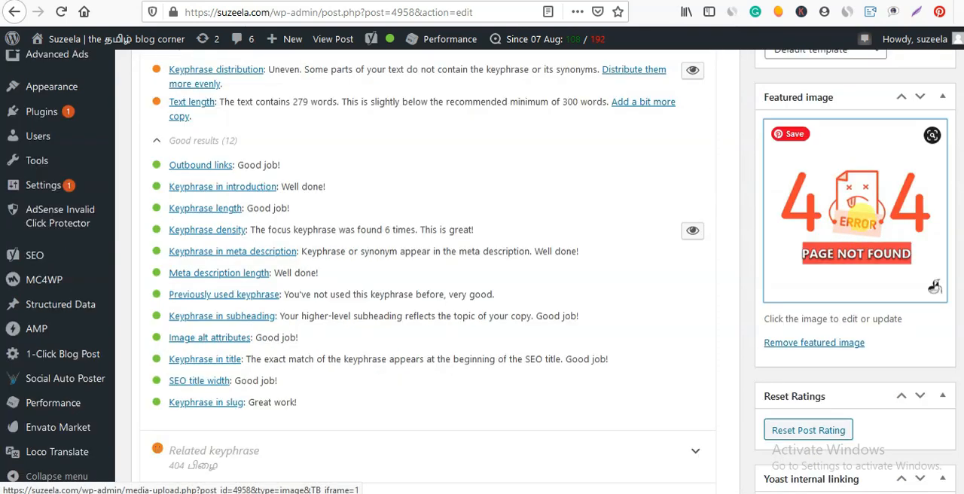
pyautogui.click(866, 222)
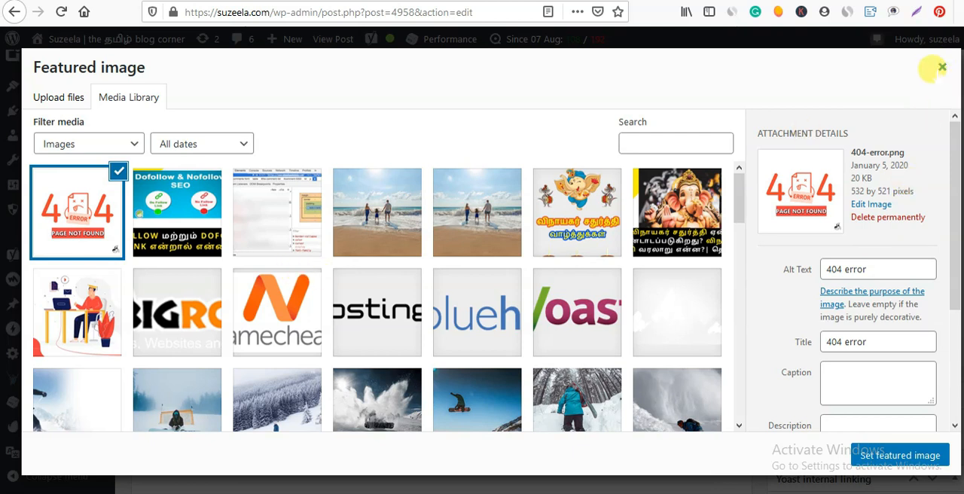
pyautogui.click(942, 68)
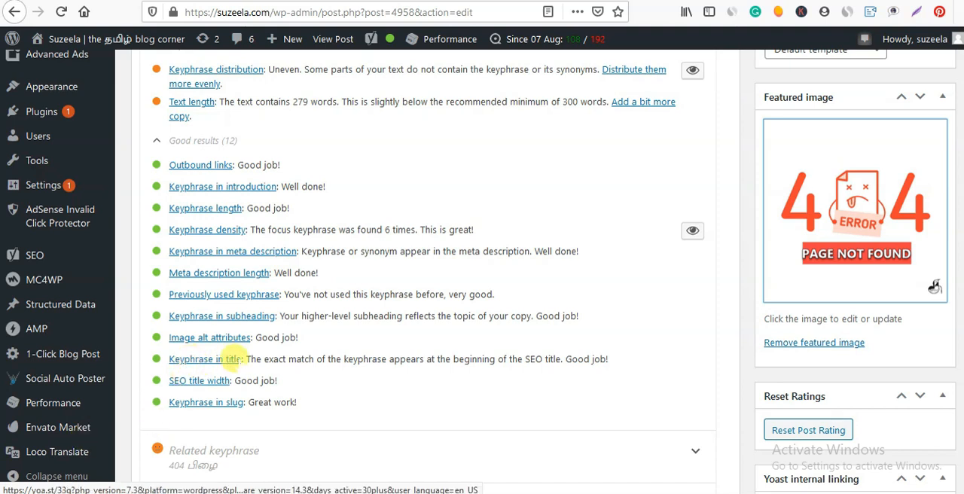
# Compare the keyphrase in title result with the SEO title in the snippet editor.
pyautogui.scroll(6, 240, 359)
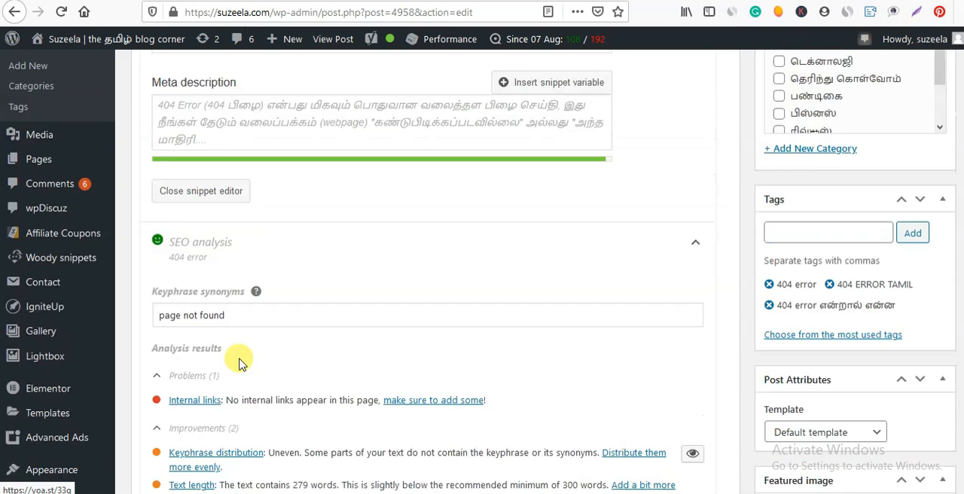
pyautogui.scroll(5, 239, 364)
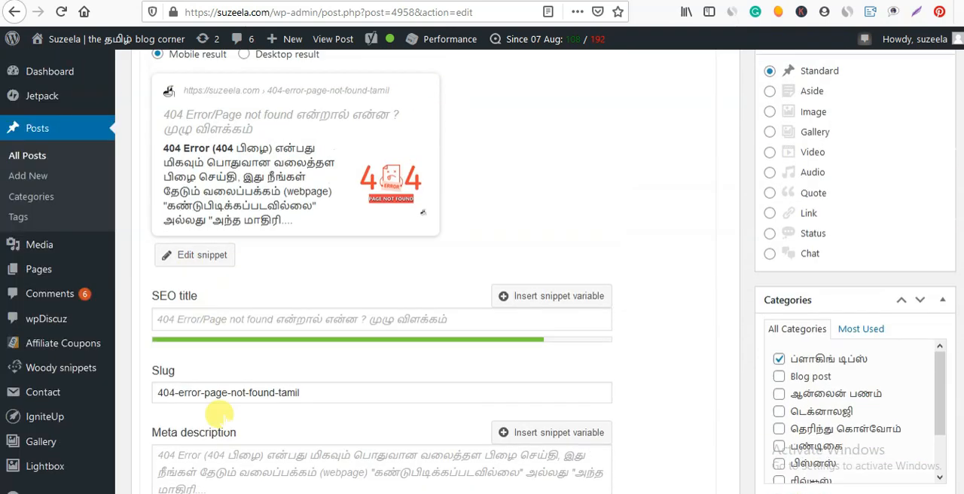
pyautogui.scroll(-5, 346, 341)
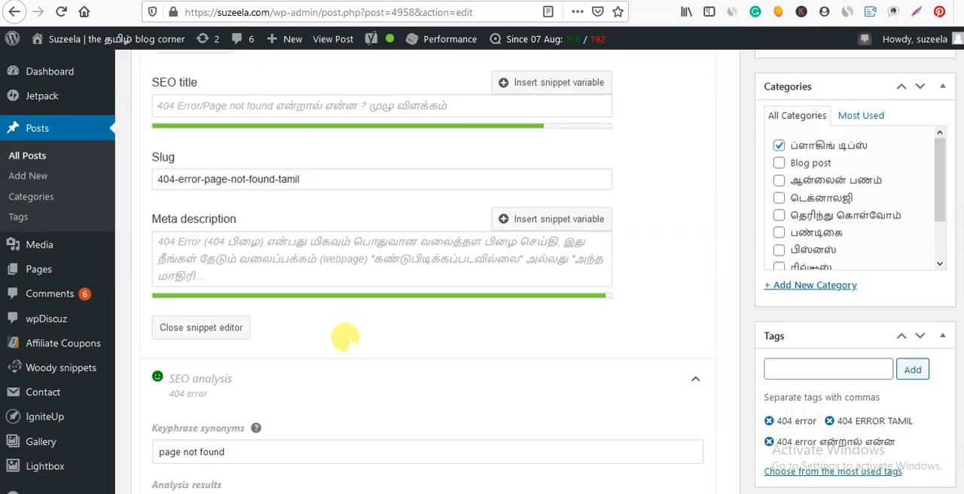
pyautogui.scroll(-7, 348, 343)
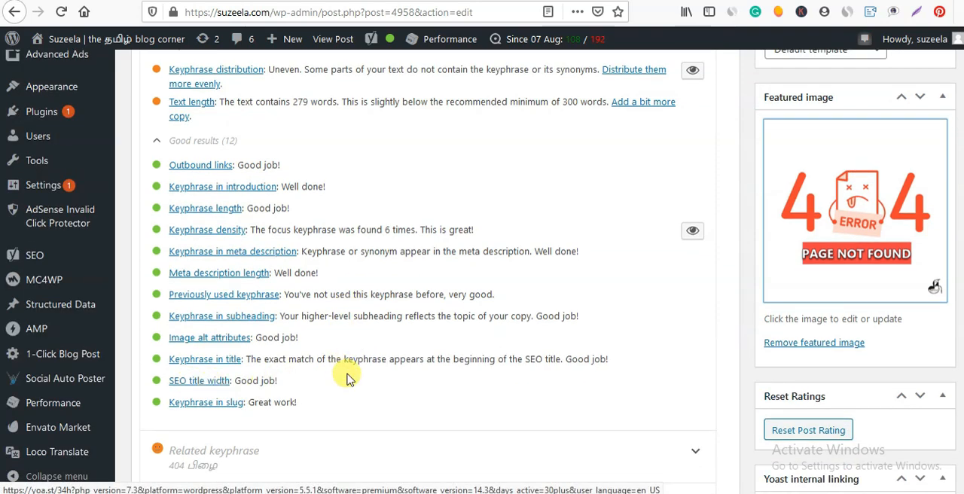
pyautogui.scroll(5, 343, 375)
pyautogui.scroll(5, 346, 377)
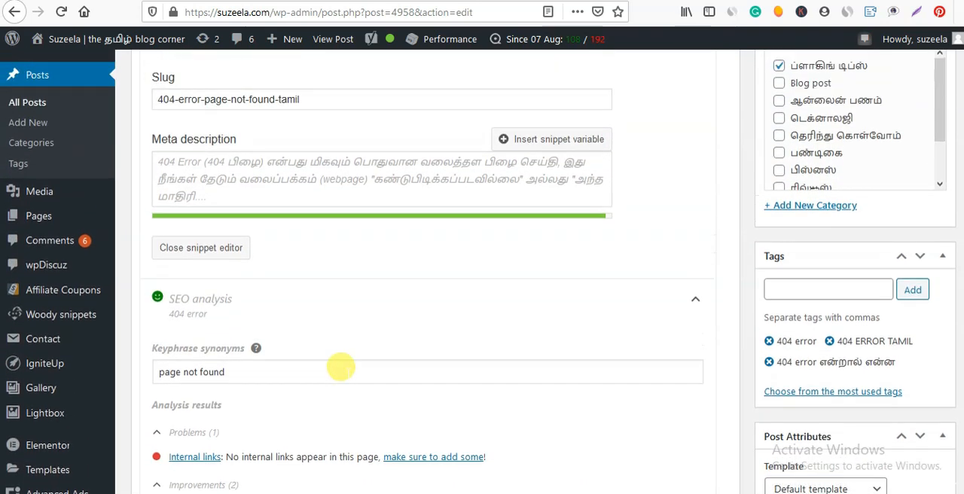
pyautogui.scroll(1, 348, 374)
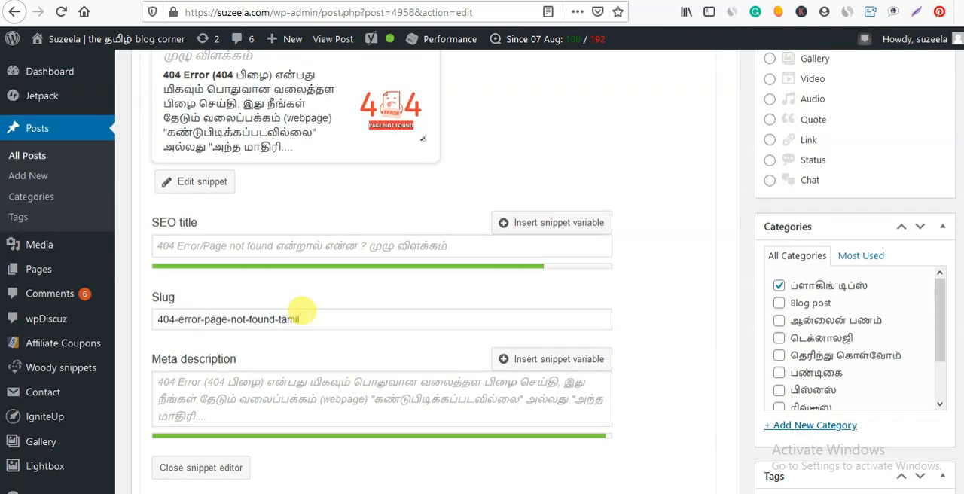
pyautogui.moveTo(285, 248); pyautogui.dragTo(198, 246)
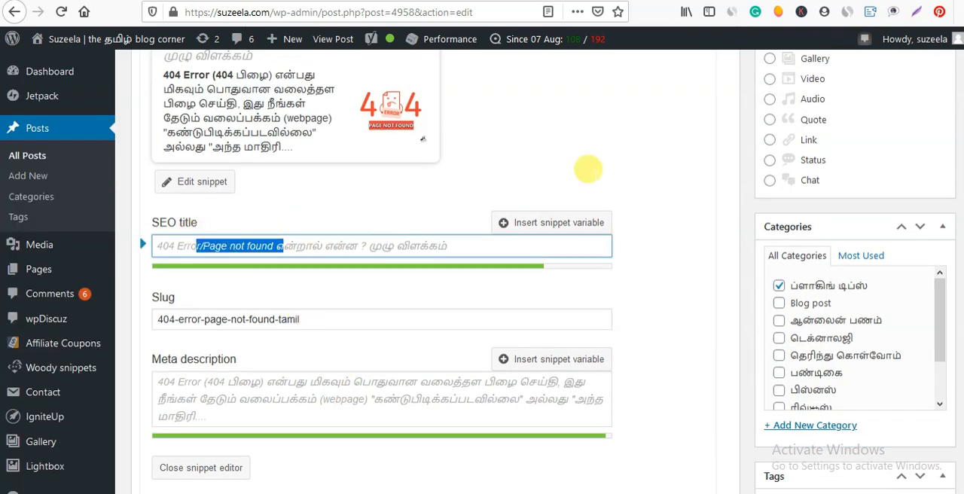
pyautogui.click(491, 245)
# Examine the keyphrase in slug result and compare it with the post's slug.
pyautogui.scroll(-4, 336, 419)
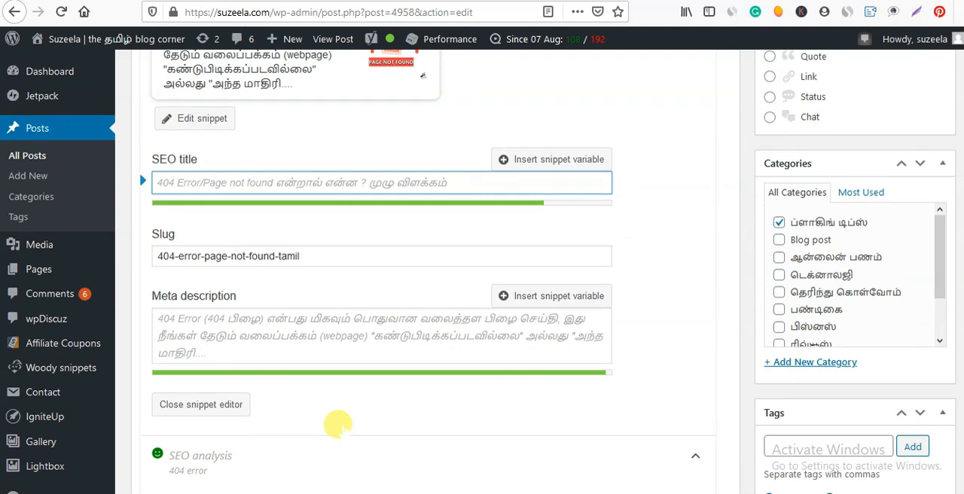
pyautogui.scroll(-7, 335, 418)
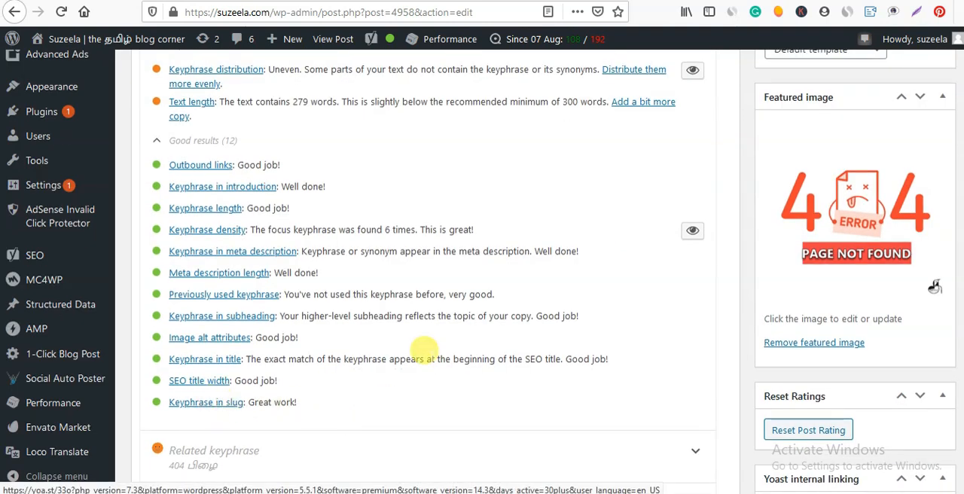
pyautogui.scroll(1, 424, 406)
pyautogui.scroll(9, 431, 360)
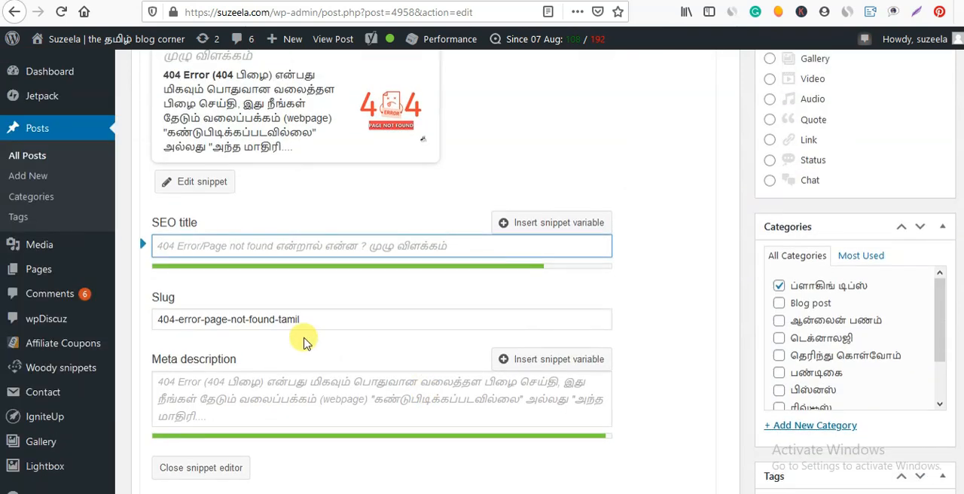
pyautogui.moveTo(162, 319); pyautogui.dragTo(296, 315)
pyautogui.click(305, 317)
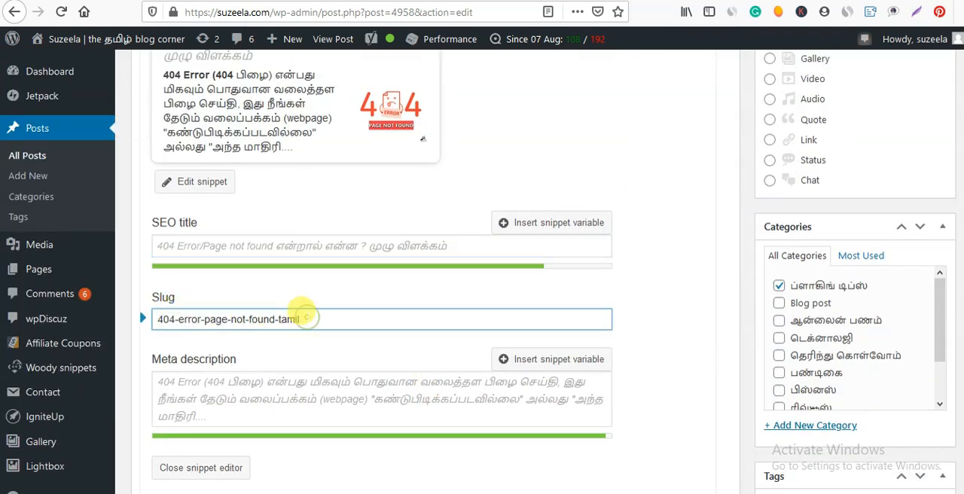
# Return to the SEO analysis results and open an empty related keyphrase entry below them.
pyautogui.scroll(-12, 300, 310)
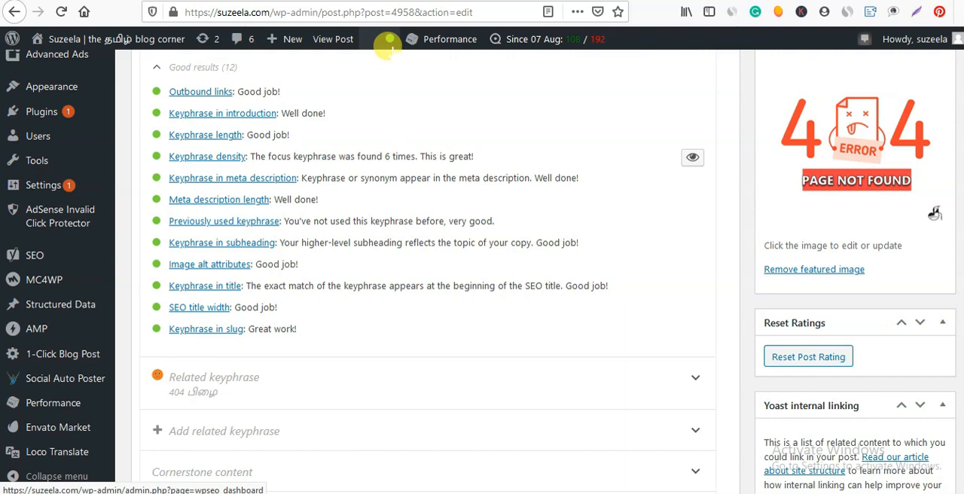
pyautogui.scroll(2, 355, 205)
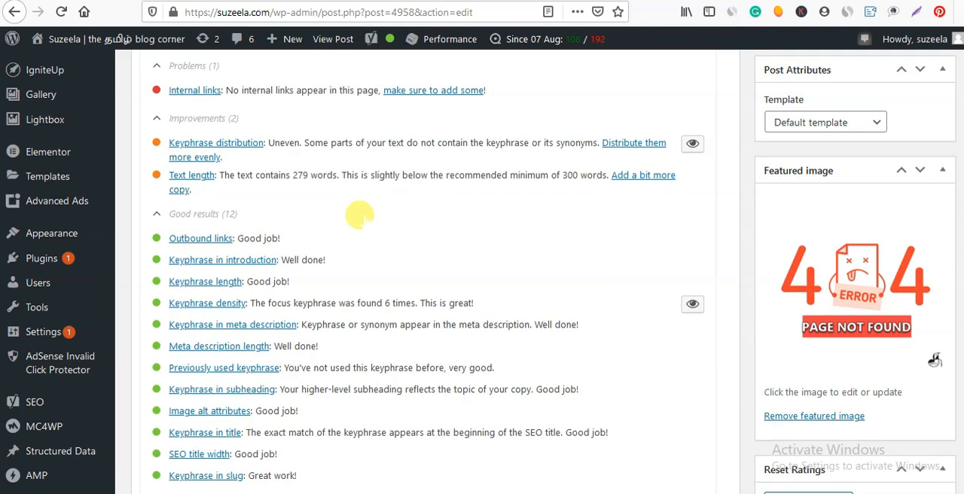
pyautogui.scroll(-5, 369, 226)
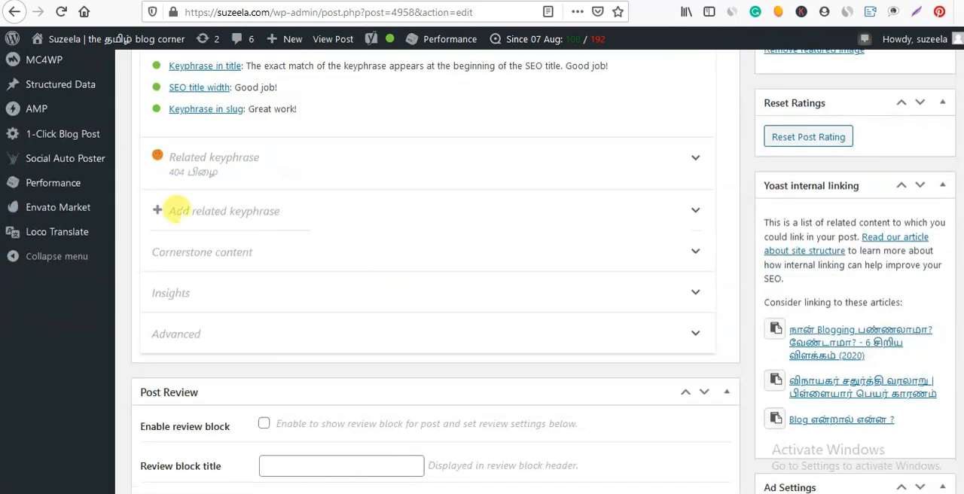
pyautogui.click(216, 211)
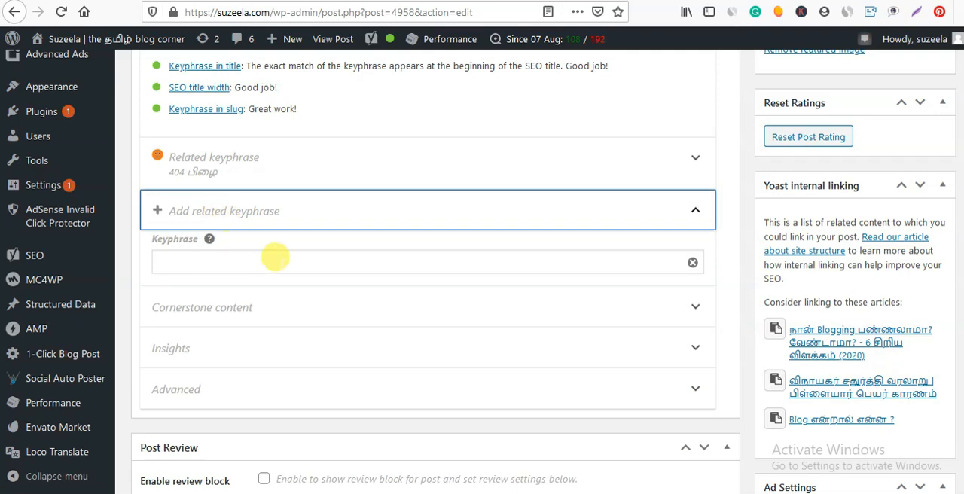
pyautogui.click(277, 261)
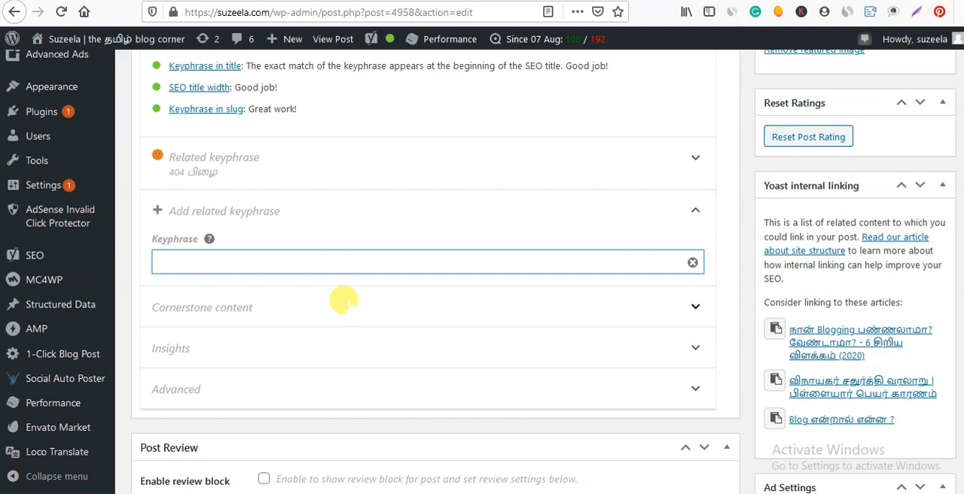
# Examine the keyphrase distribution and text length suggestions among the SEO analysis improvements.
pyautogui.scroll(2, 338, 293)
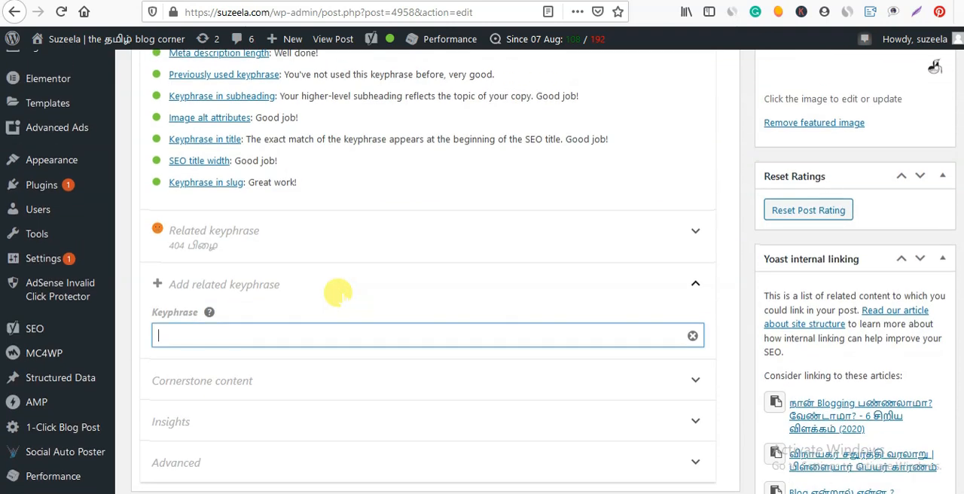
pyautogui.scroll(6, 337, 292)
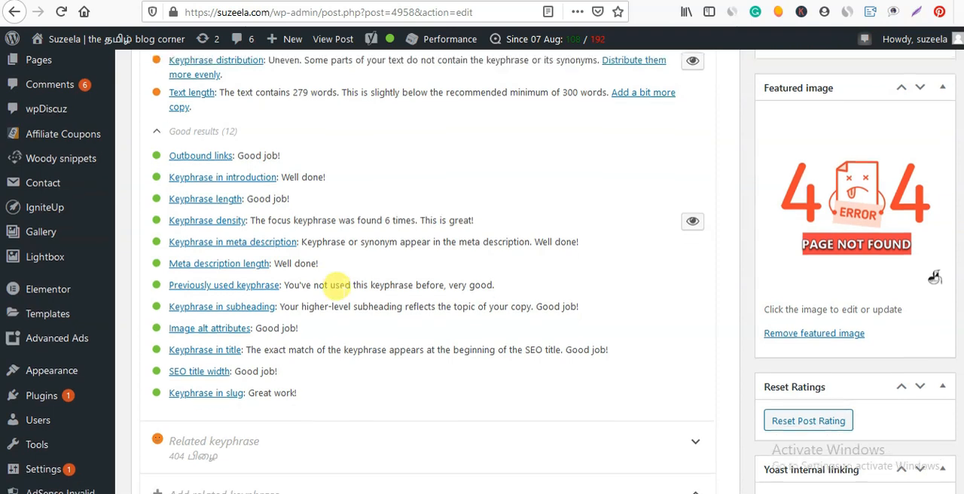
pyautogui.scroll(2, 337, 249)
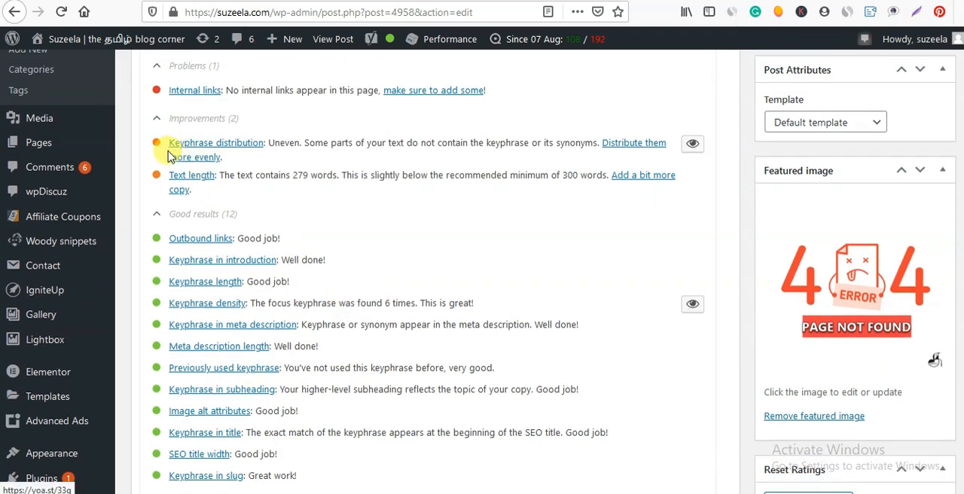
pyautogui.moveTo(256, 169); pyautogui.dragTo(343, 175)
pyautogui.scroll(4, 440, 208)
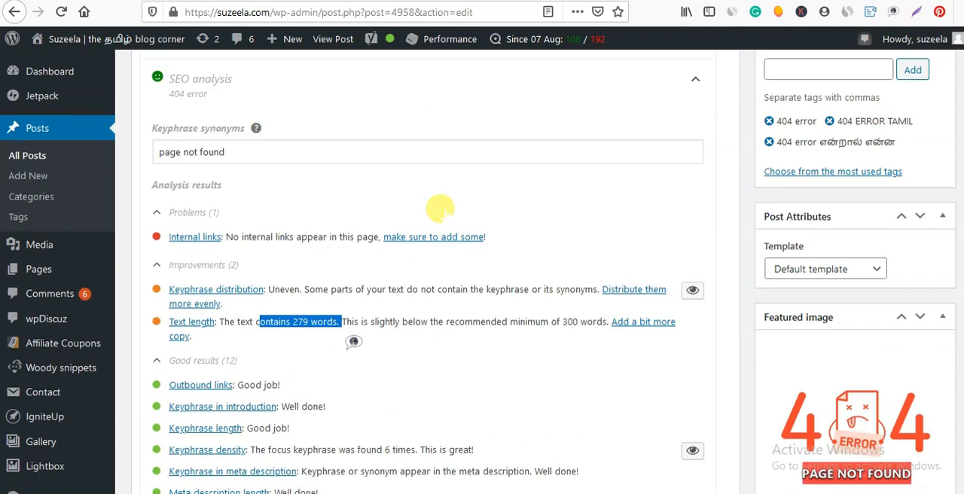
pyautogui.click(410, 319)
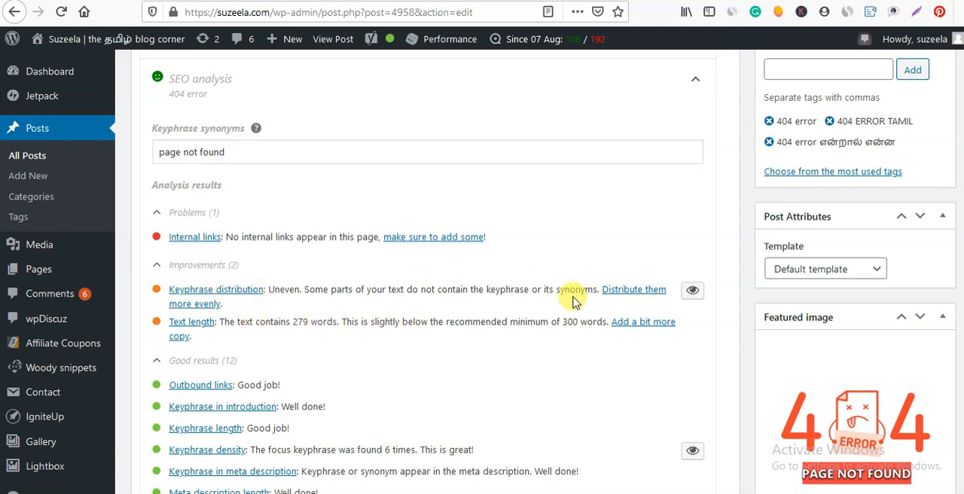
pyautogui.moveTo(572, 300); pyautogui.dragTo(345, 276)
pyautogui.click(353, 301)
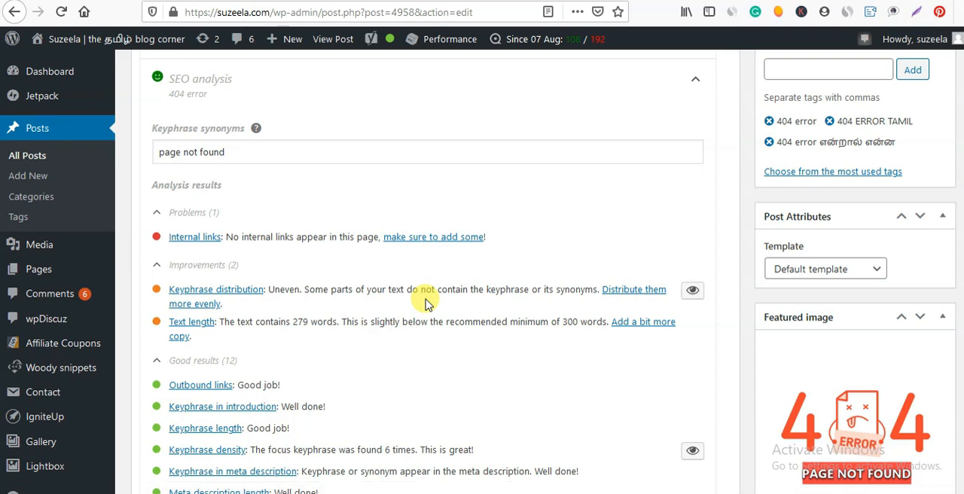
# Insert an internal link to the suzeela.com nofollow-dofollow-links-tamil-seo post after "படியுங்கள்:-" in the last line of the content.
pyautogui.scroll(10, 422, 303)
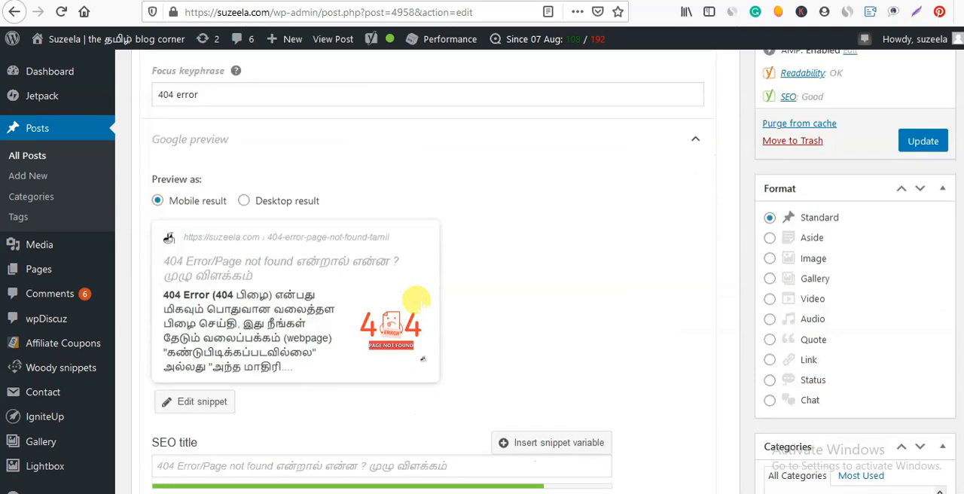
pyautogui.scroll(10, 407, 265)
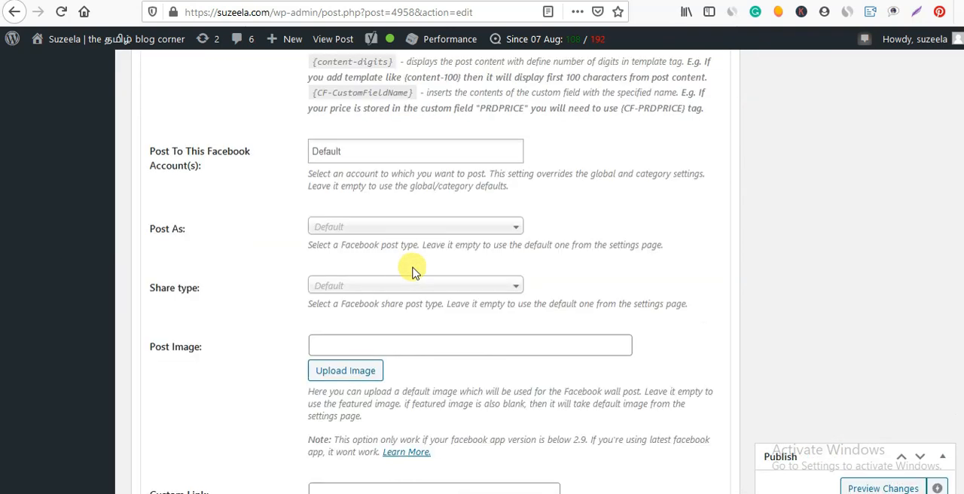
pyautogui.scroll(5, 413, 272)
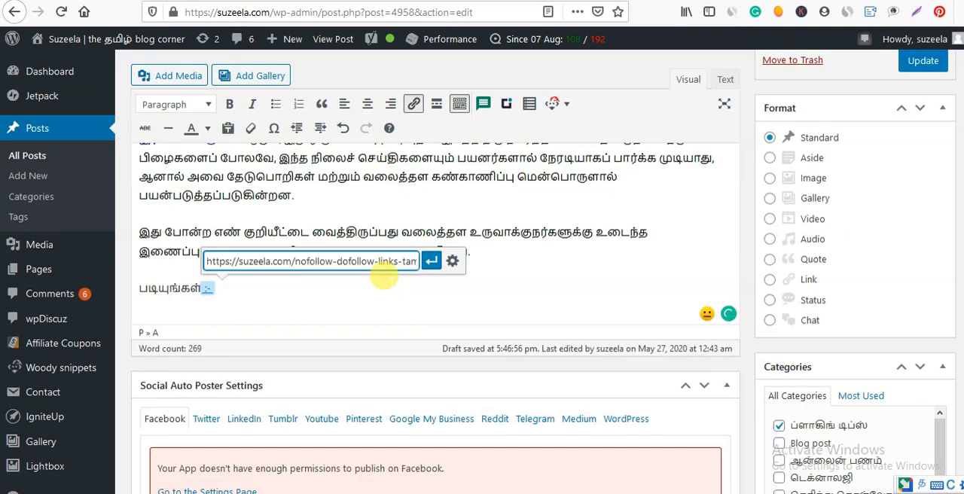
pyautogui.click(430, 261)
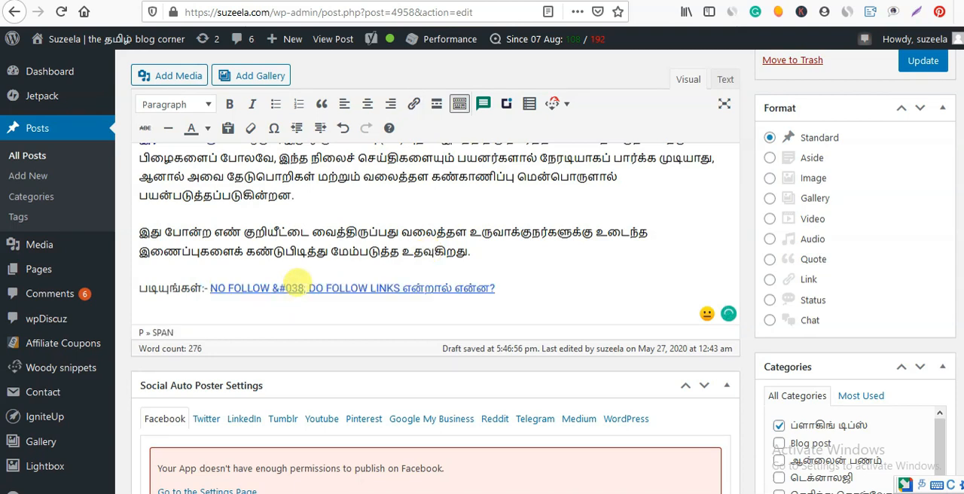
# Remove the stray "&#038;" code from the text of the internal link.
pyautogui.click(302, 288)
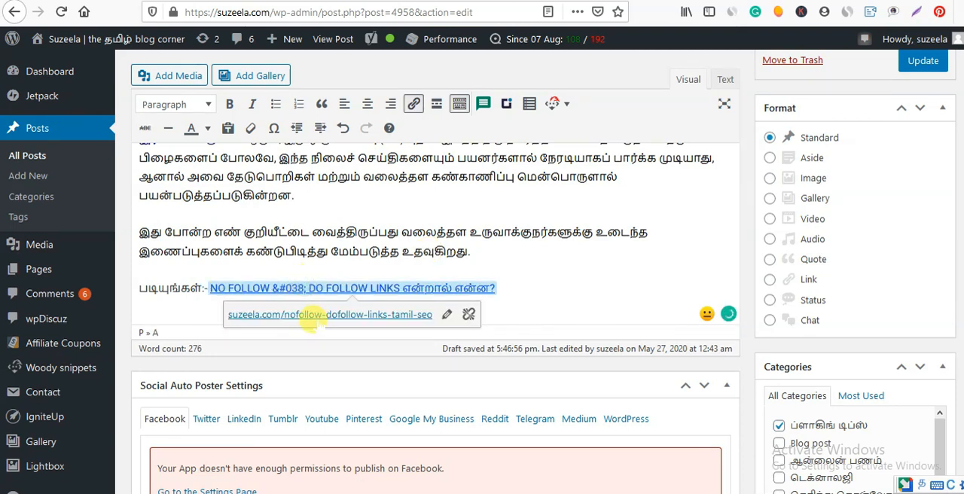
pyautogui.press('BackSpace')
pyautogui.press('BackSpace')
pyautogui.press('BackSpace')
pyautogui.press('BackSpace')
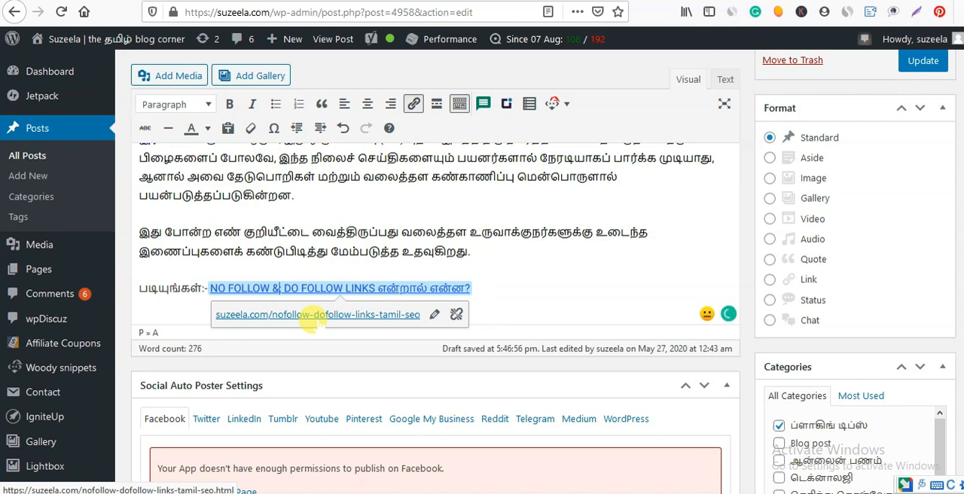
pyautogui.press('BackSpace')
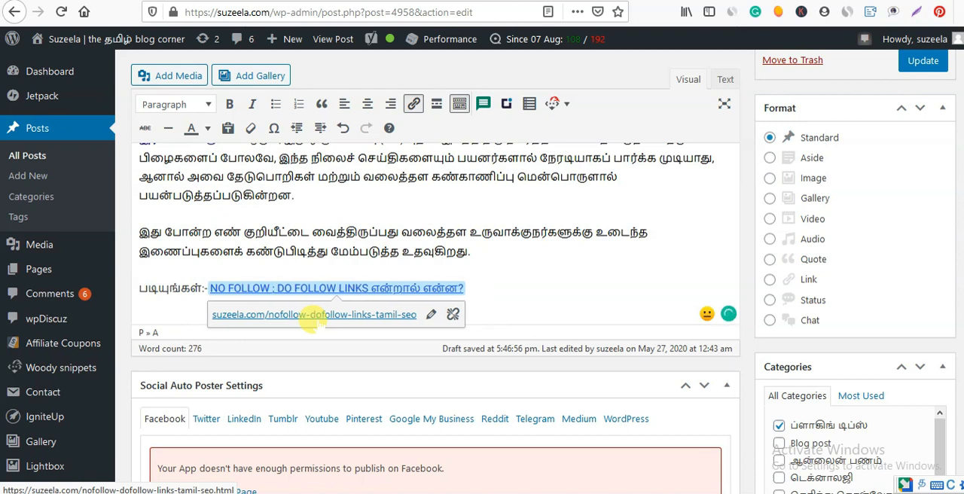
pyautogui.press('BackSpace')
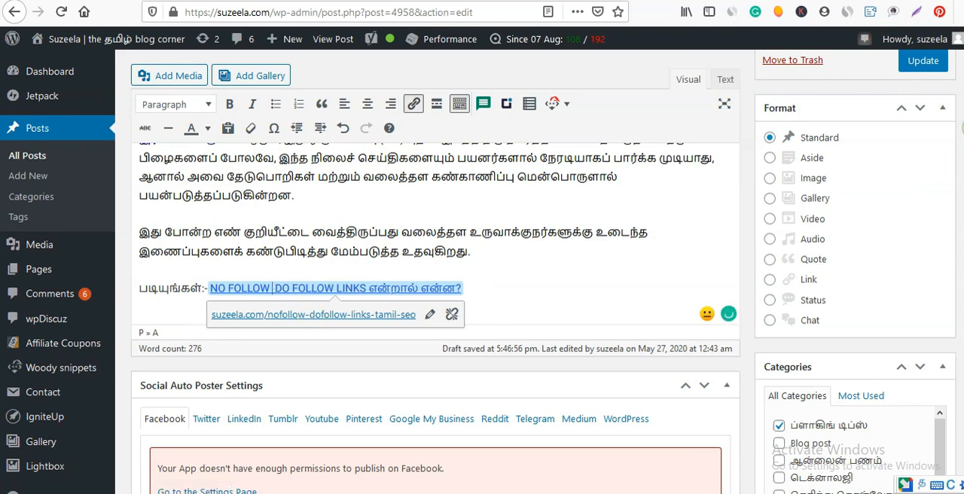
# Recheck the internal links result in the SEO analysis, and update the published post.
pyautogui.scroll(-20, 422, 276)
pyautogui.scroll(-15, 423, 276)
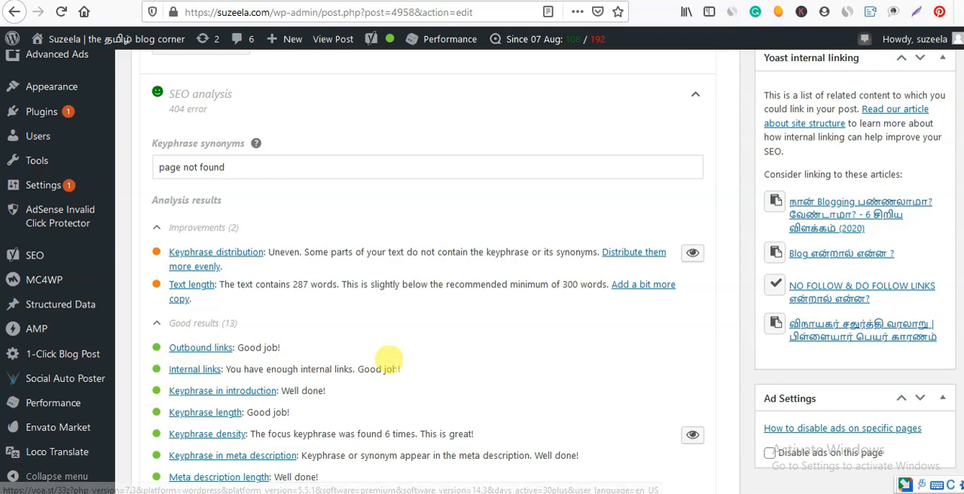
pyautogui.scroll(15, 391, 360)
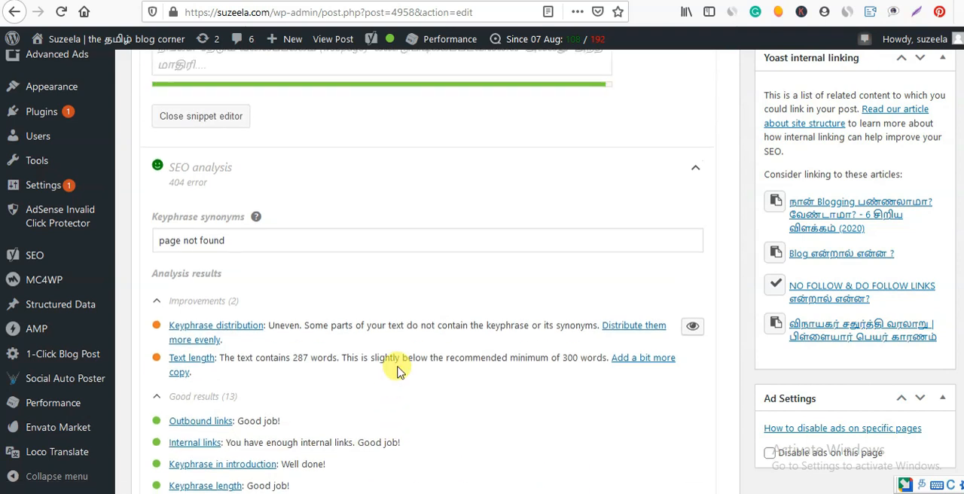
pyautogui.scroll(20, 398, 369)
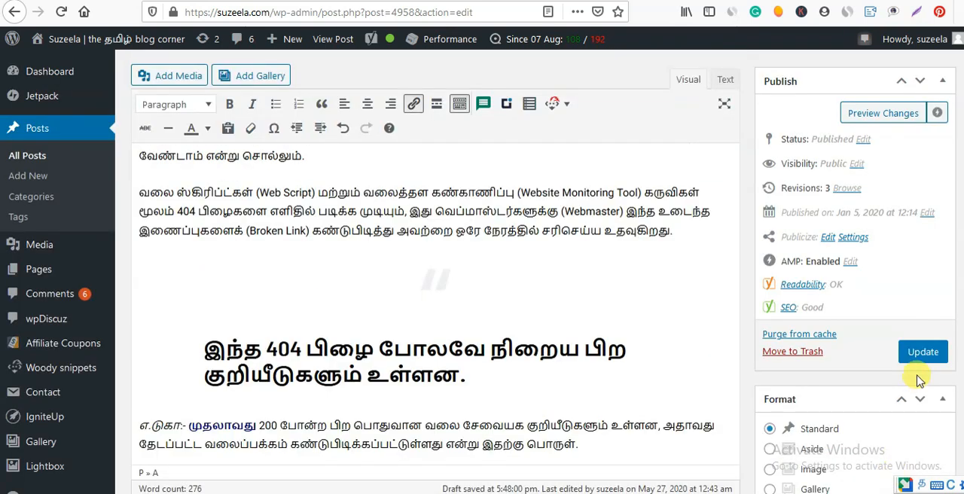
pyautogui.click(922, 352)
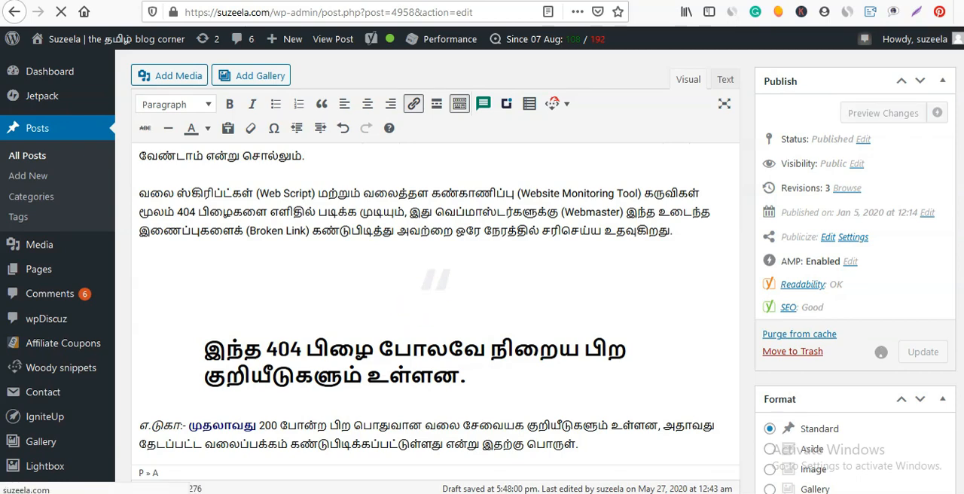
# Search Google for "404 error means in tamil" in a new browser tab, switching the keyboard input language first.
pyautogui.hotkey('ctrl', 't')
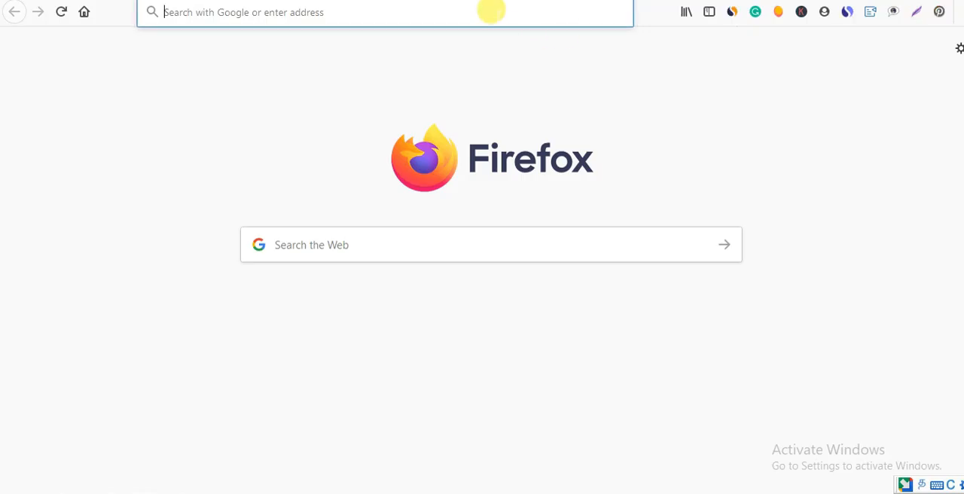
pyautogui.write('404')
pyautogui.press('BackSpace')
pyautogui.press('BackSpace')
pyautogui.press('BackSpace')
pyautogui.press('super+space')
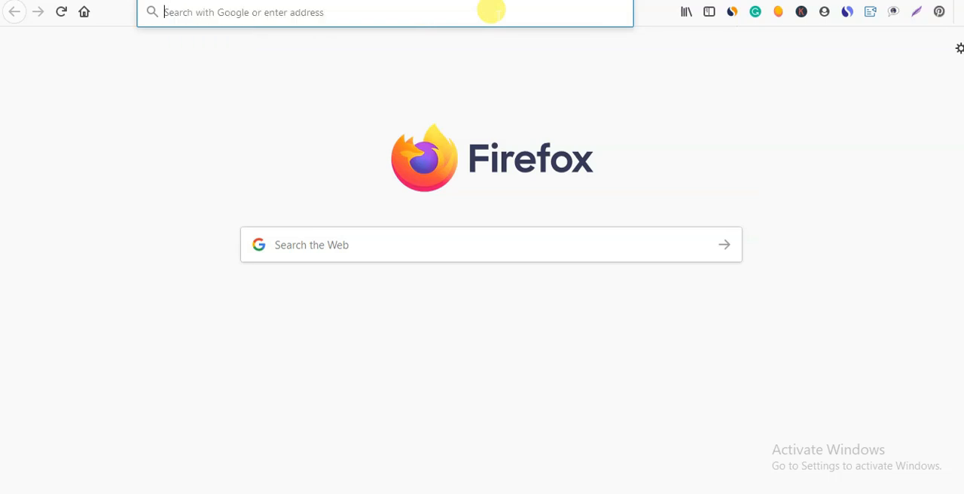
pyautogui.write('404')
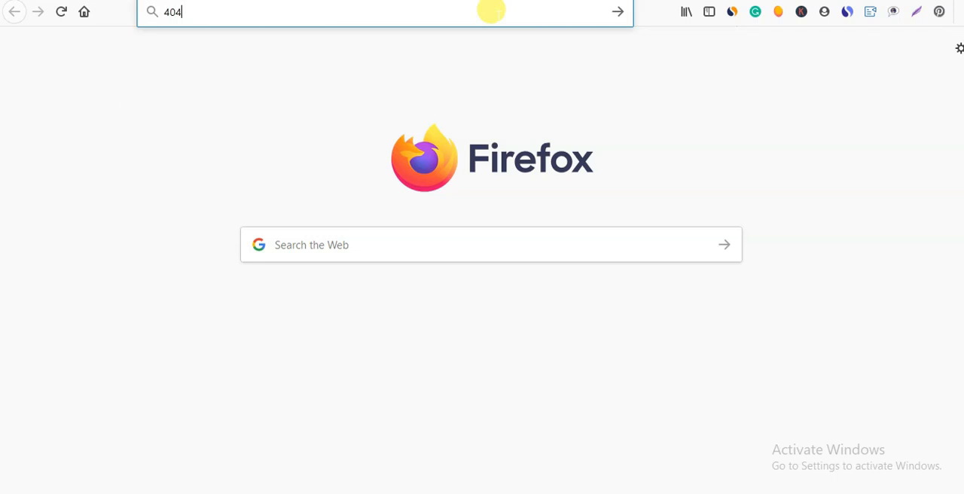
pyautogui.write(' error')
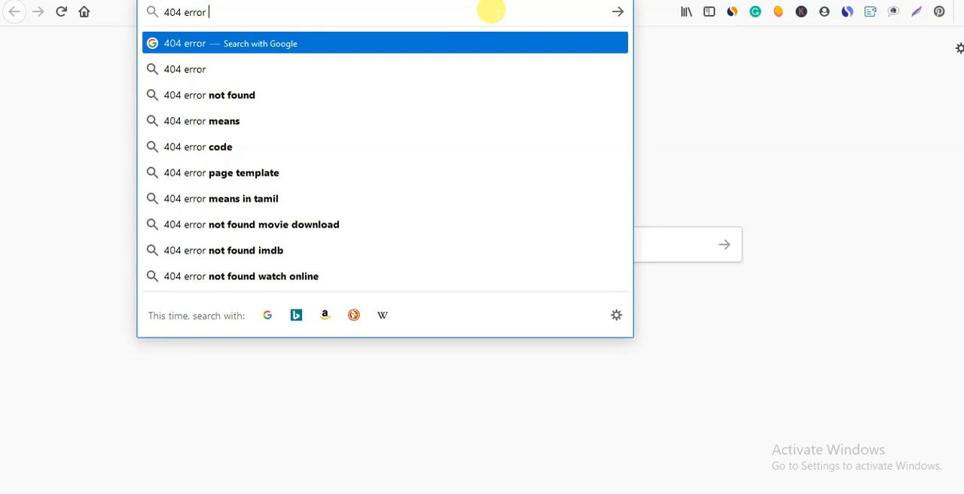
pyautogui.click(286, 199)
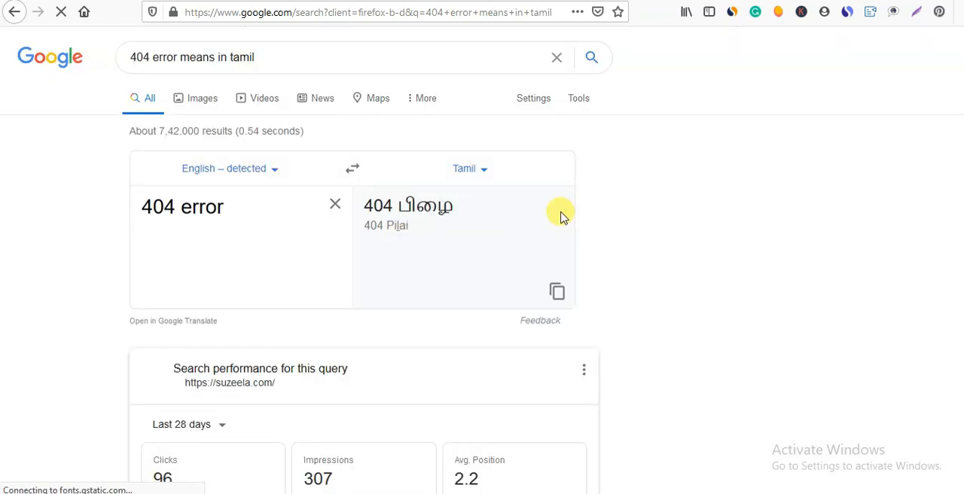
# Review the query's search performance and the blog post's ranking in the Google results, and open the suzeela.com result.
pyautogui.scroll(-5, 293, 273)
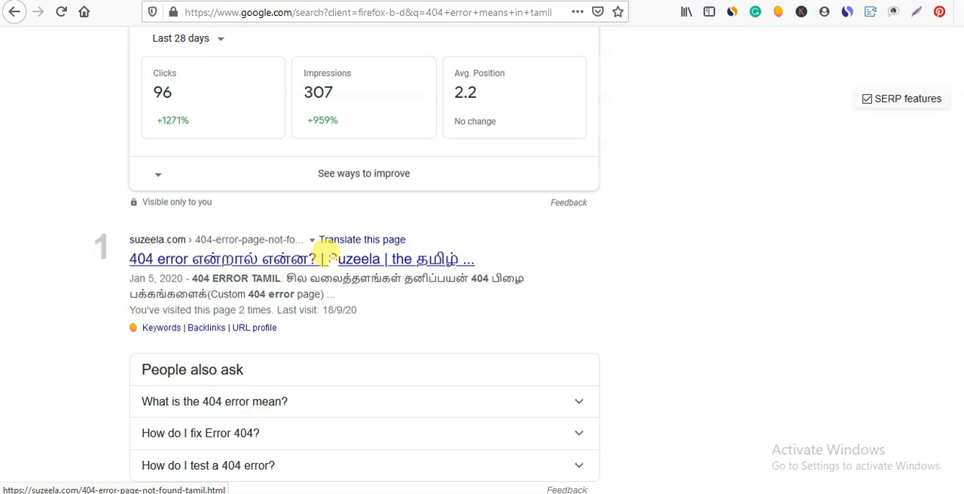
pyautogui.scroll(-5, 482, 260)
pyautogui.scroll(-3, 482, 260)
pyautogui.scroll(12, 482, 260)
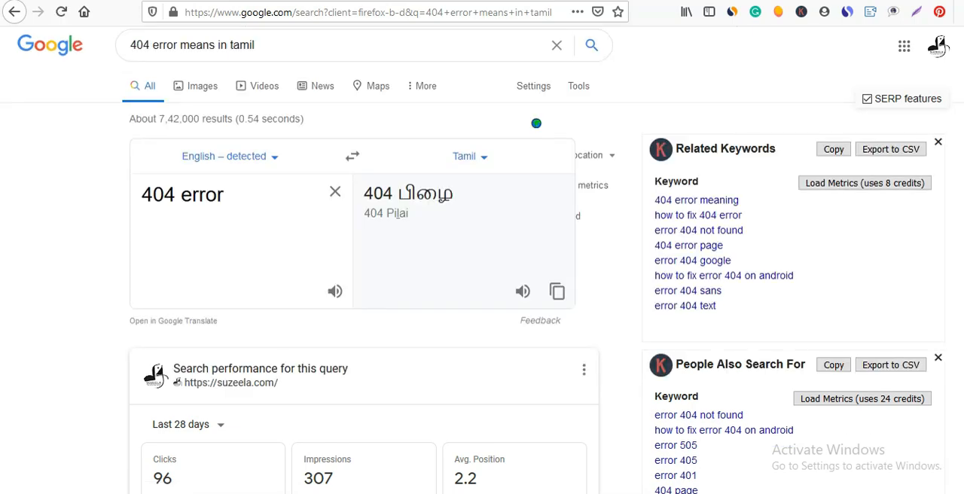
pyautogui.scroll(-3, 189, 441)
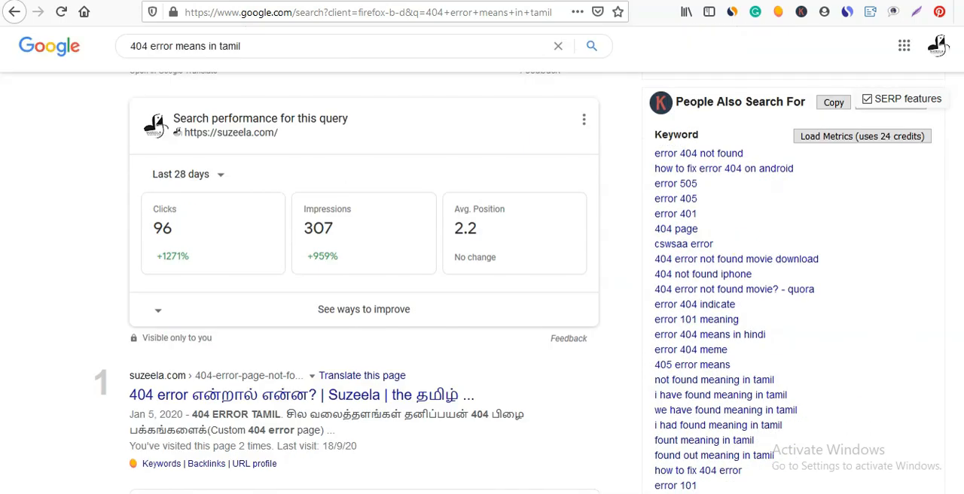
pyautogui.click(173, 395)
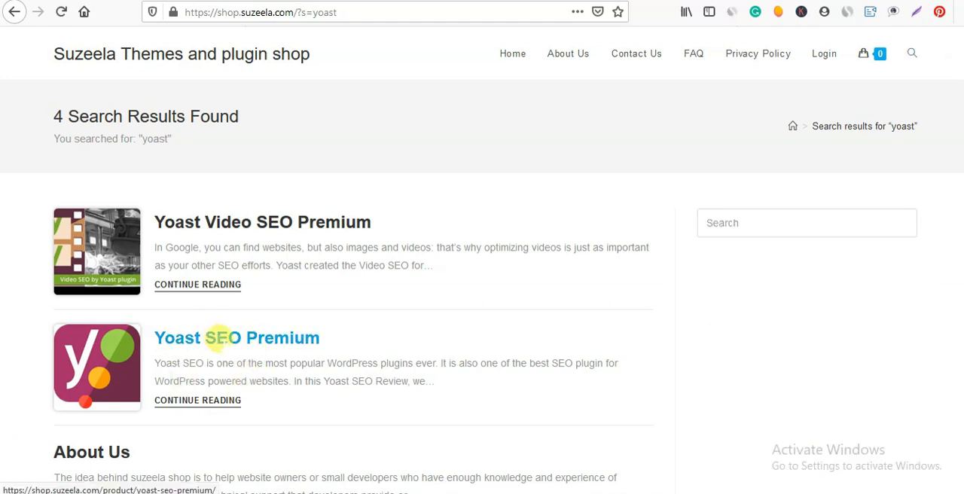
# Open the Yoast SEO Premium product page from the shop's "yoast" search results and look over its details.
pyautogui.click(248, 336)
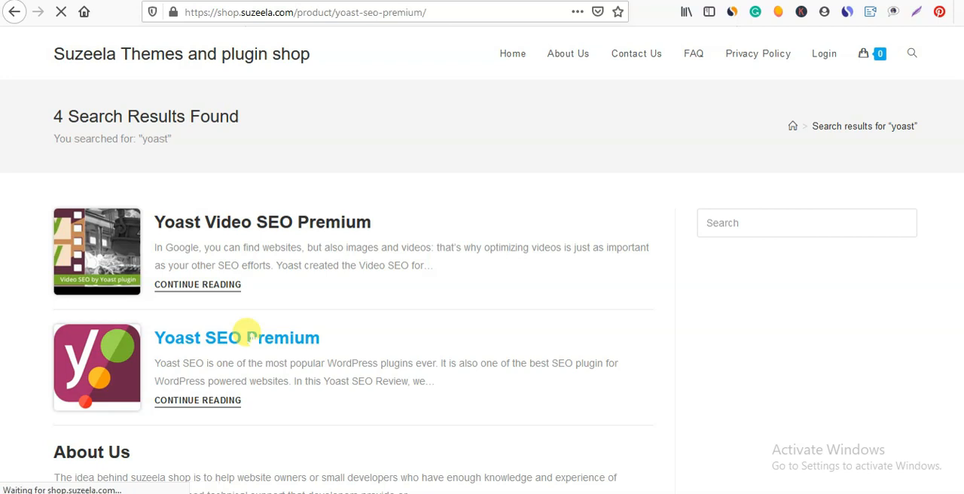
pyautogui.scroll(-1, 247, 331)
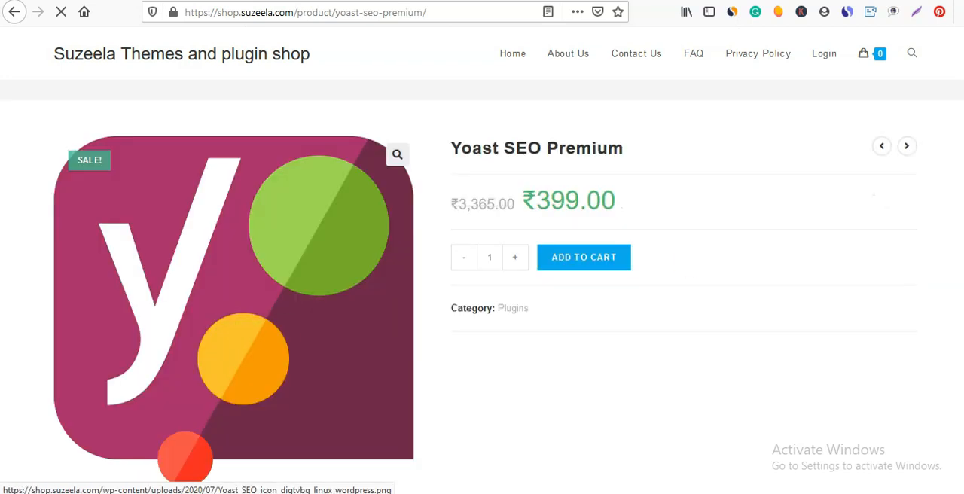
pyautogui.scroll(-1, 246, 332)
pyautogui.scroll(1, 246, 331)
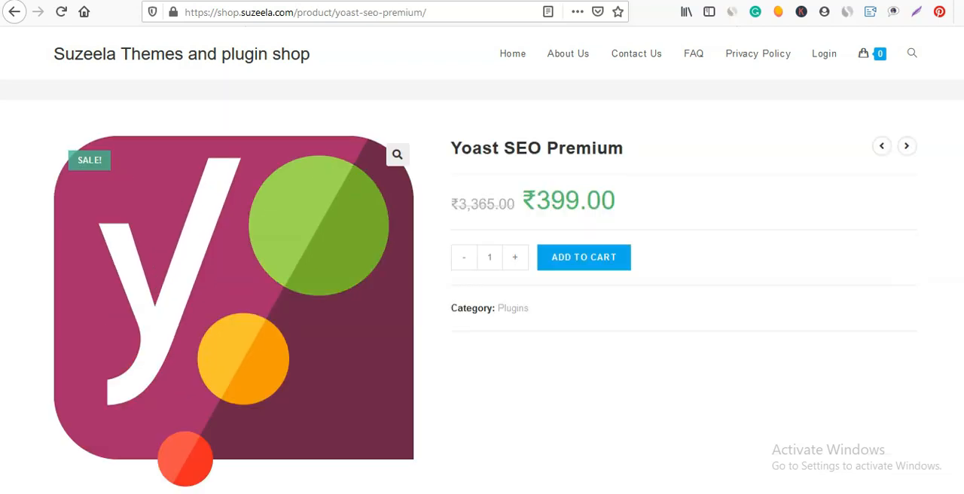
# Check the sale price on the Yoast SEO Premium product page.
pyautogui.moveTo(652, 195); pyautogui.dragTo(521, 197)
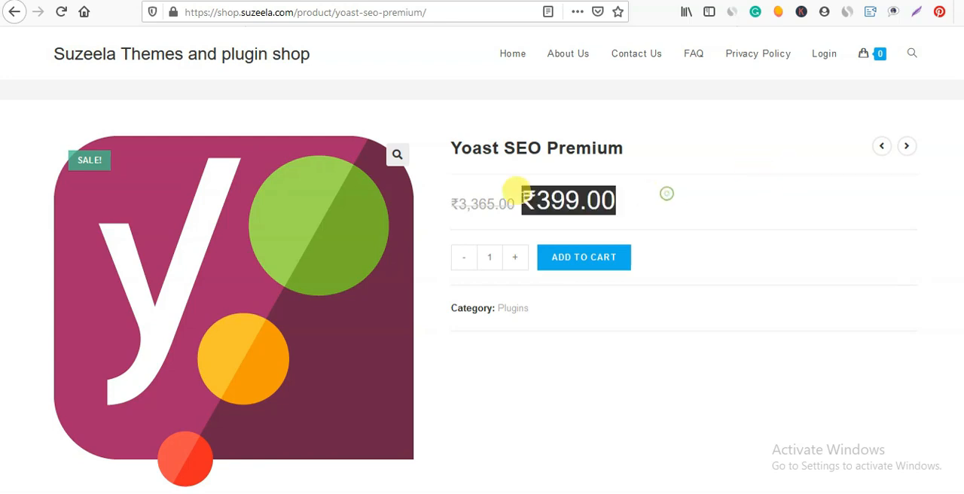
pyautogui.click(616, 208)
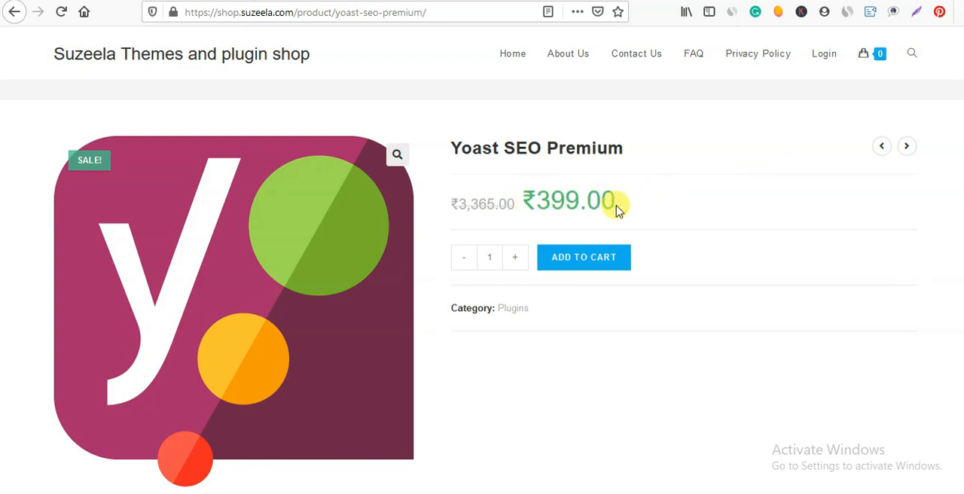
pyautogui.scroll(-1, 482, 286)
pyautogui.scroll(1, 482, 286)
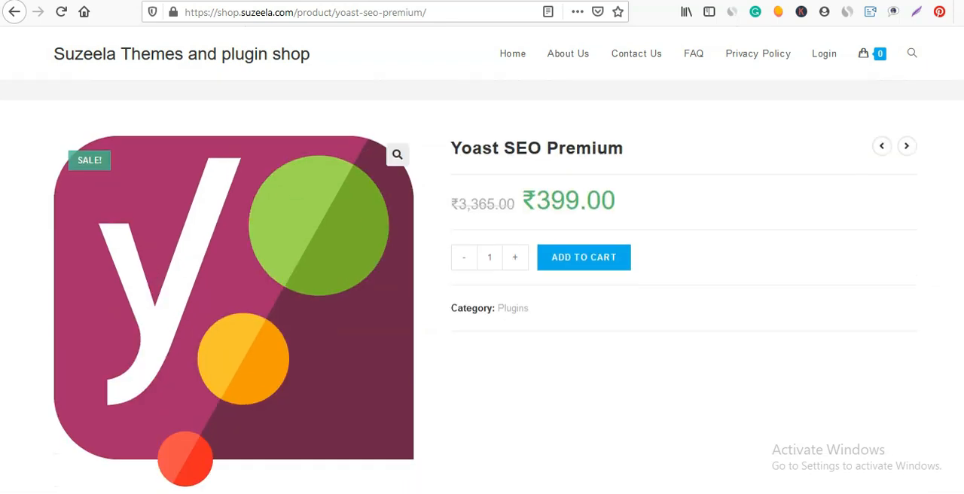
# Return to the 404 error post in the WordPress editor and review its content, categories, tags, featured image and internal linking suggestions.
pyautogui.hotkey('ctrl', 'Tab')
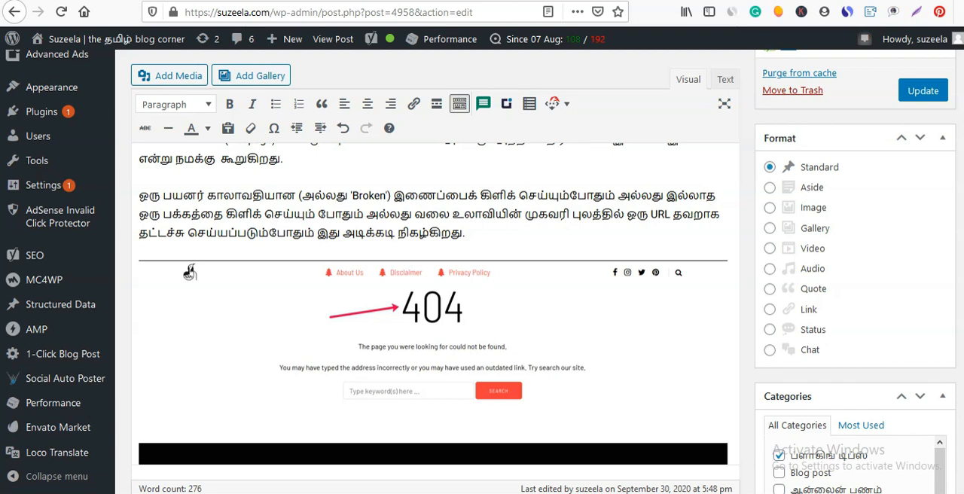
pyautogui.click(494, 210)
pyautogui.scroll(-3, 189, 273)
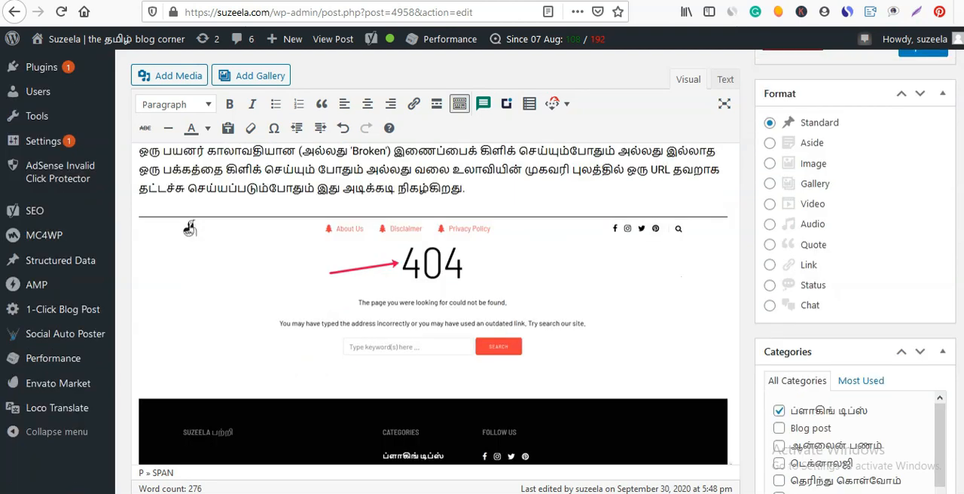
pyautogui.scroll(-6, 730, 363)
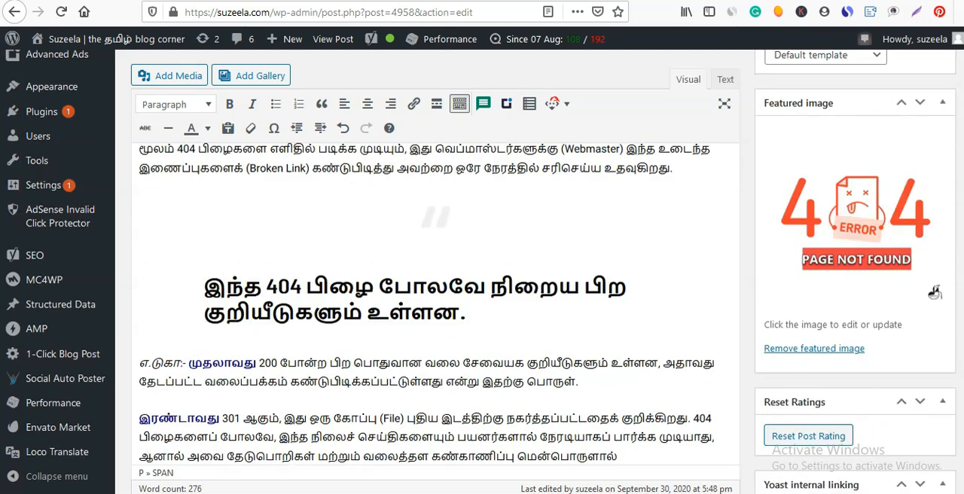
pyautogui.scroll(8, 935, 291)
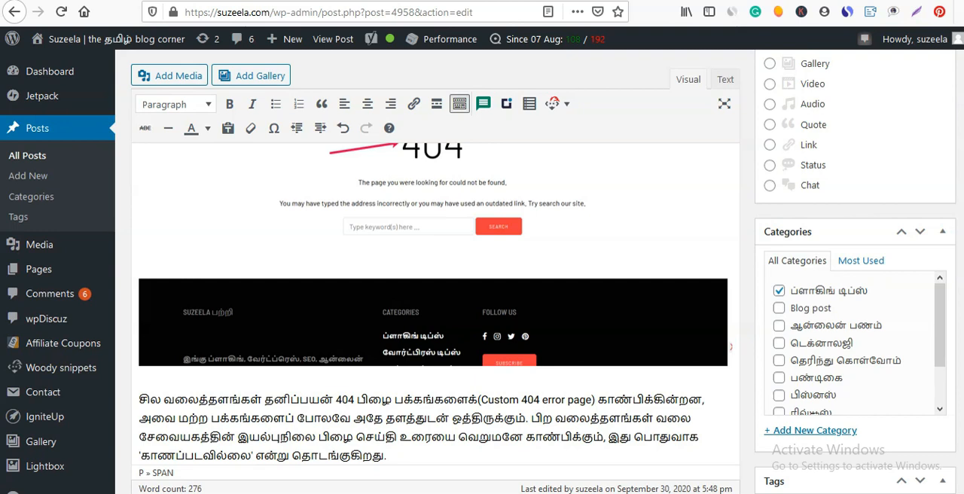
pyautogui.scroll(-4, 482, 301)
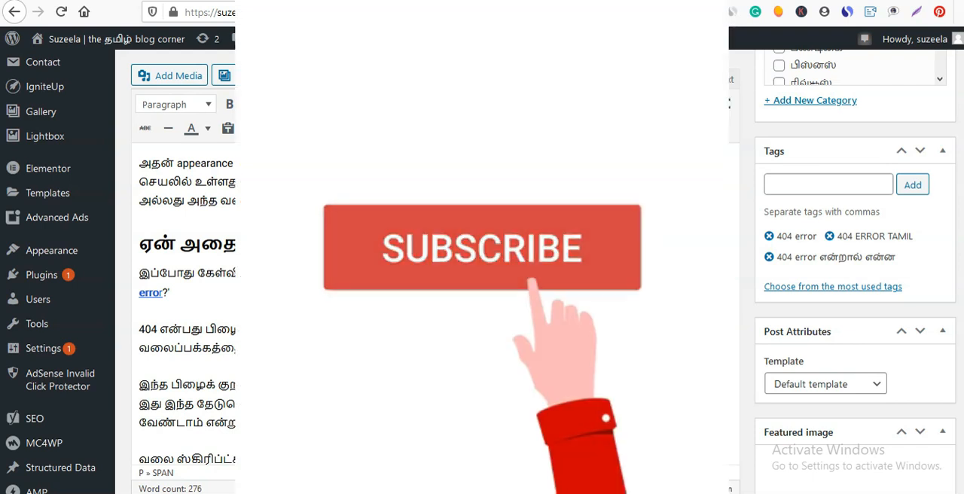
pyautogui.scroll(-5, 482, 286)
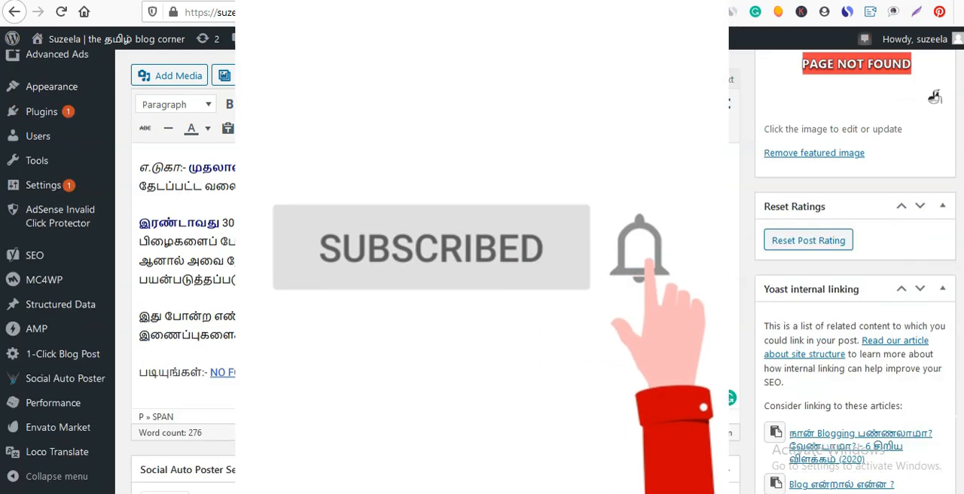
pyautogui.scroll(6, 482, 286)
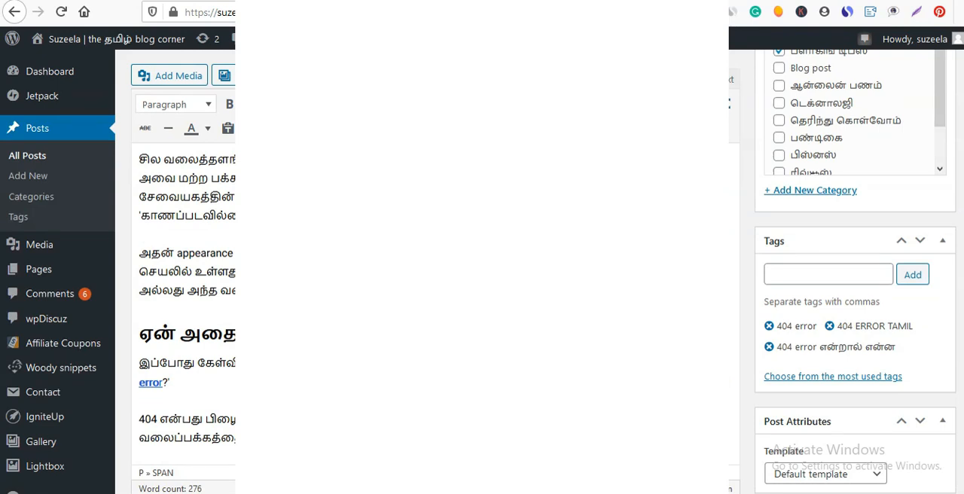